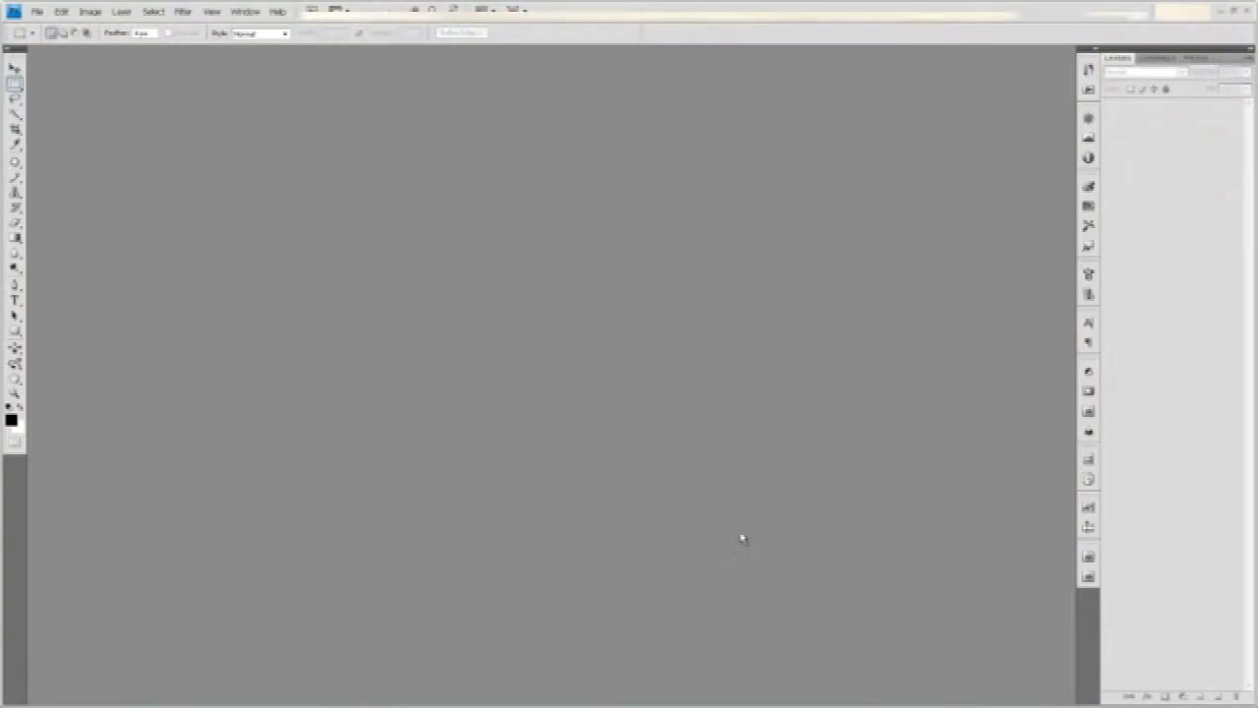
Open the bikini photo and duplicate its Background layer as Background copy
key(alt+Tab)
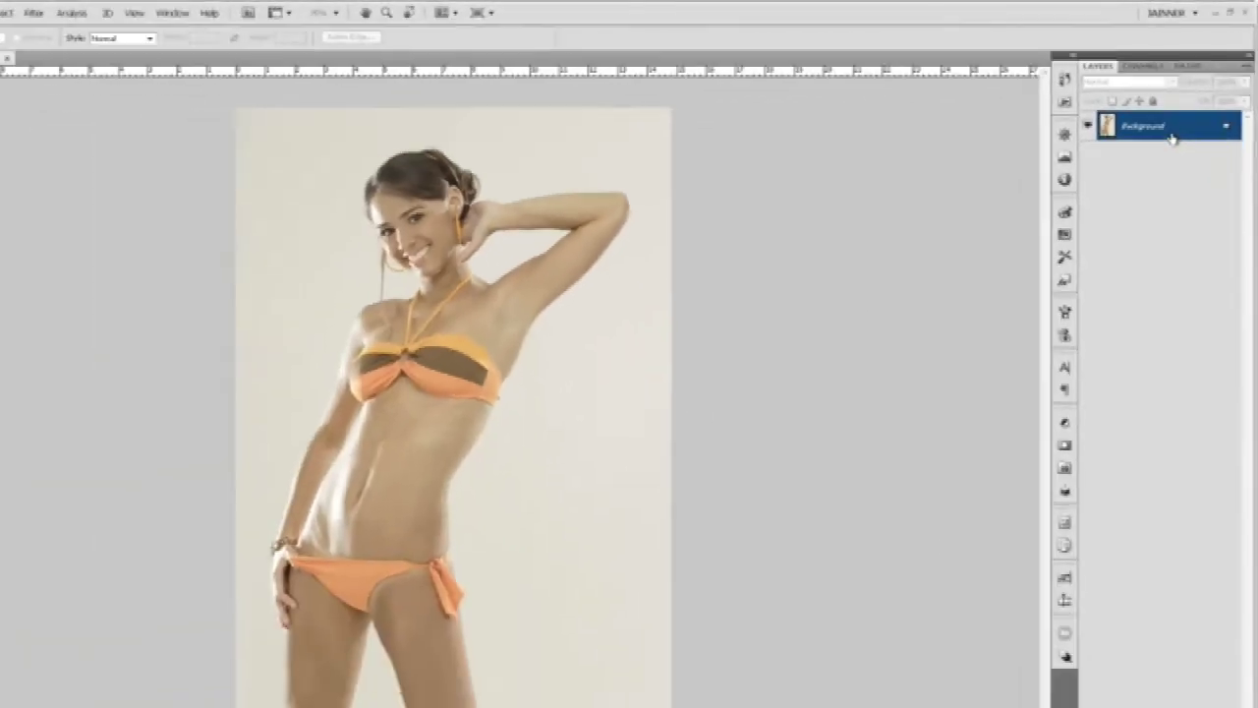
drag(1171, 137, 1219, 697)
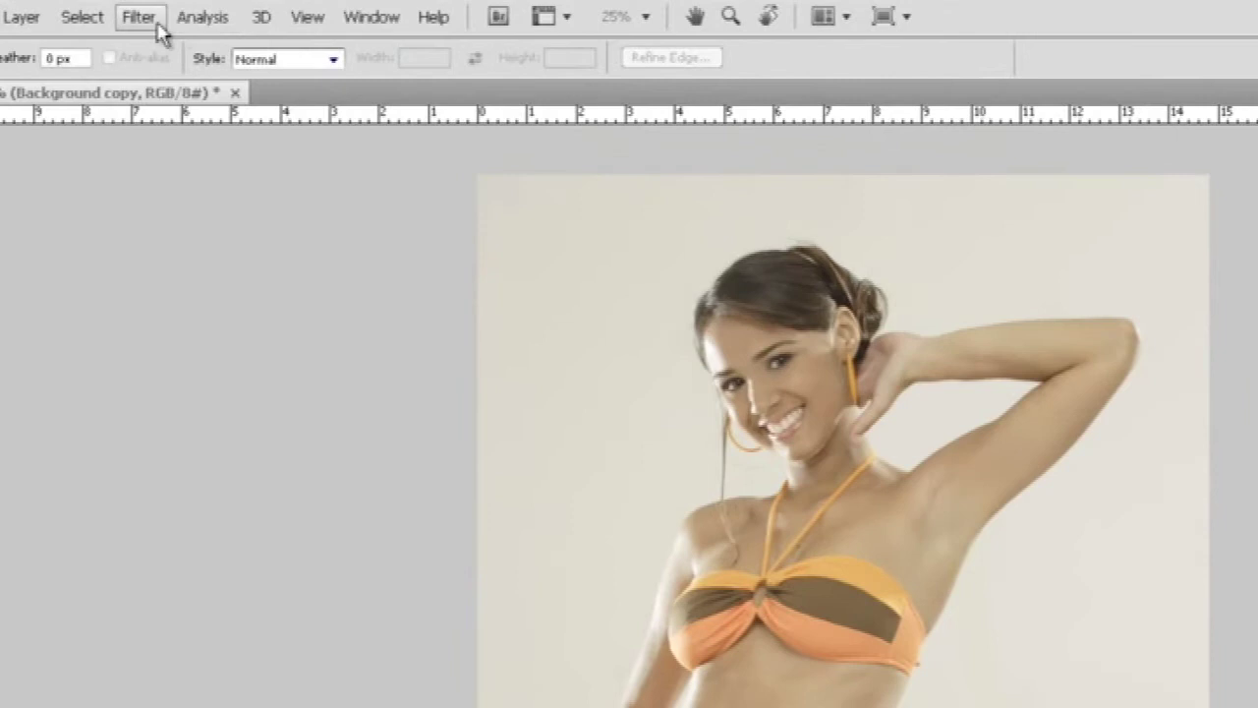
click(138, 17)
mouse_move(191, 169)
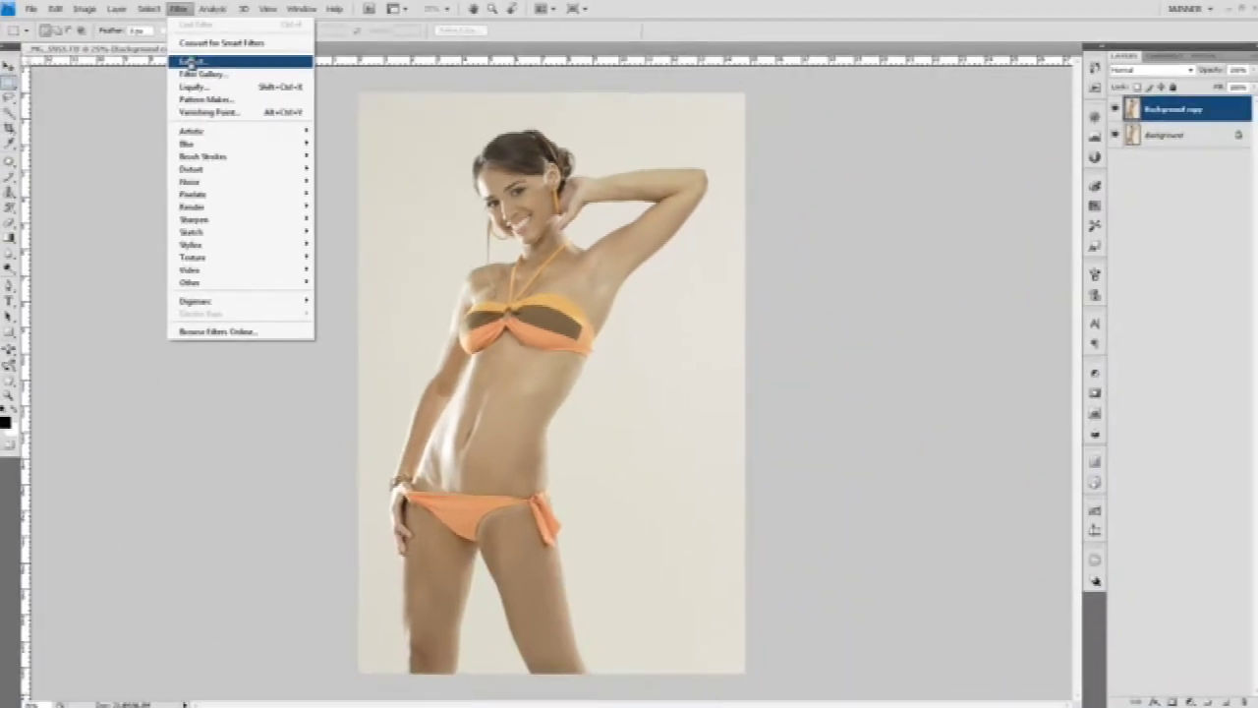
Open Filter > Extract on Background copy and zoom the preview onto the bikini top
click(178, 93)
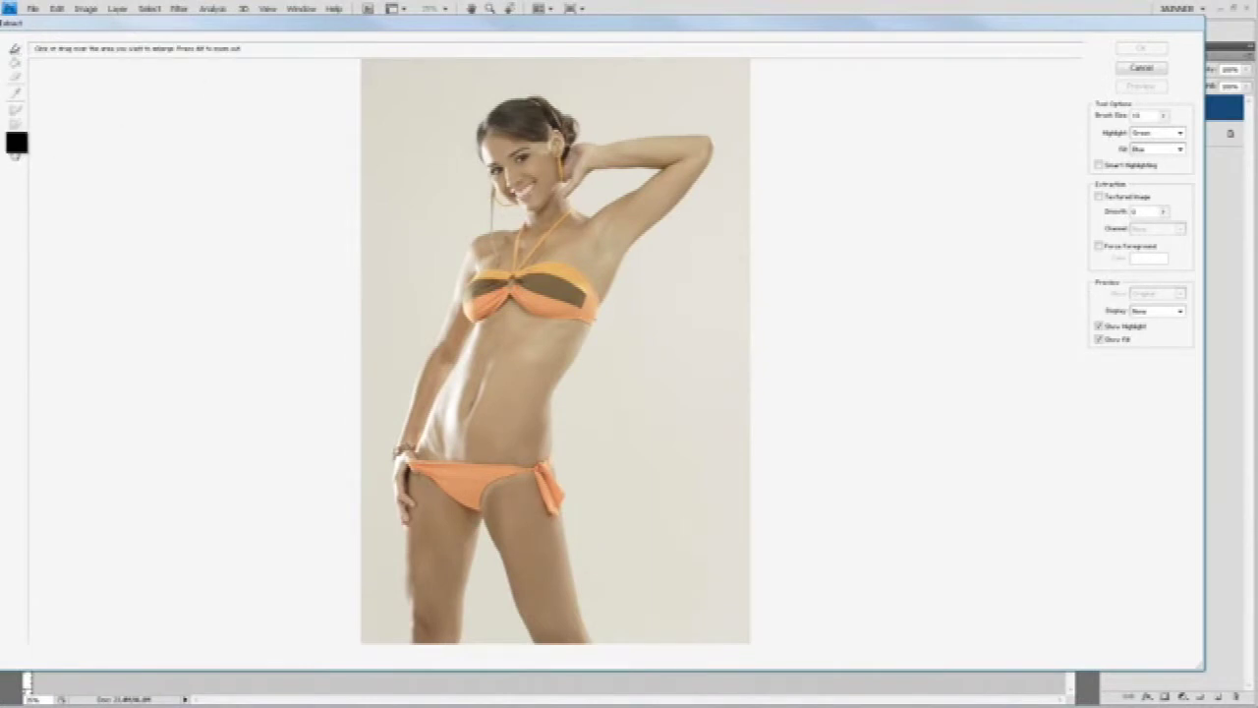
click(15, 141)
drag(431, 172, 641, 342)
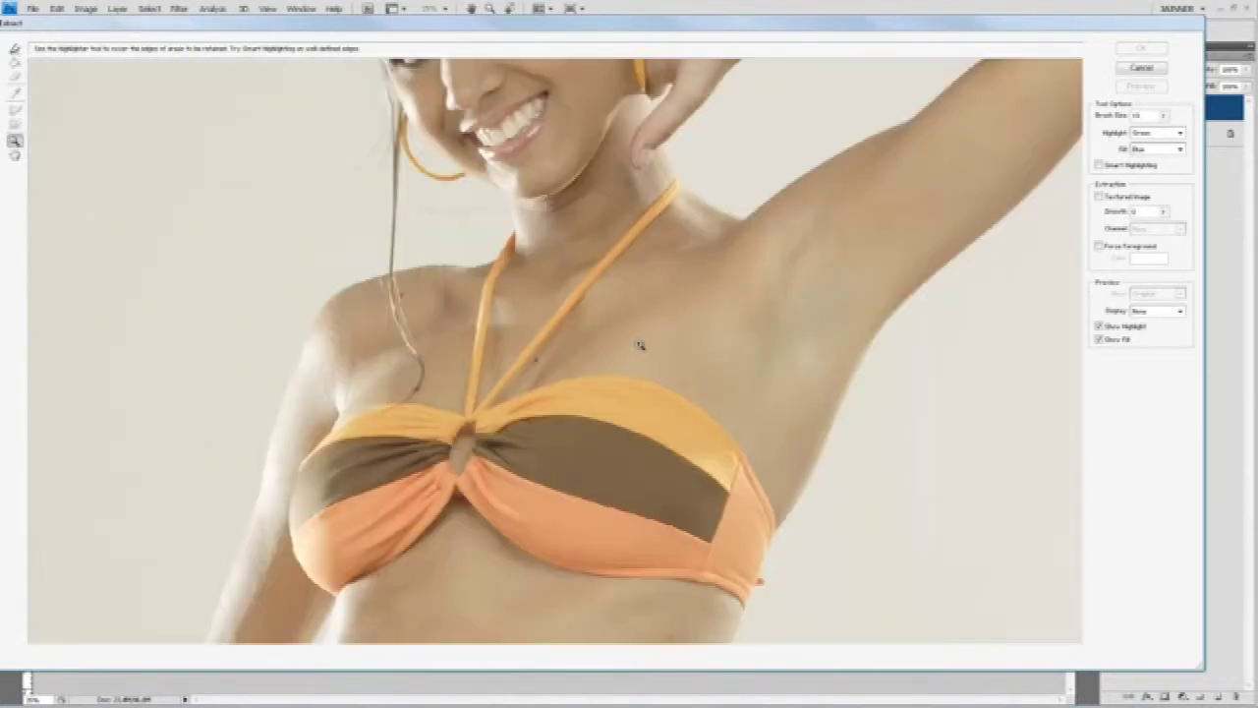
drag(230, 328, 575, 626)
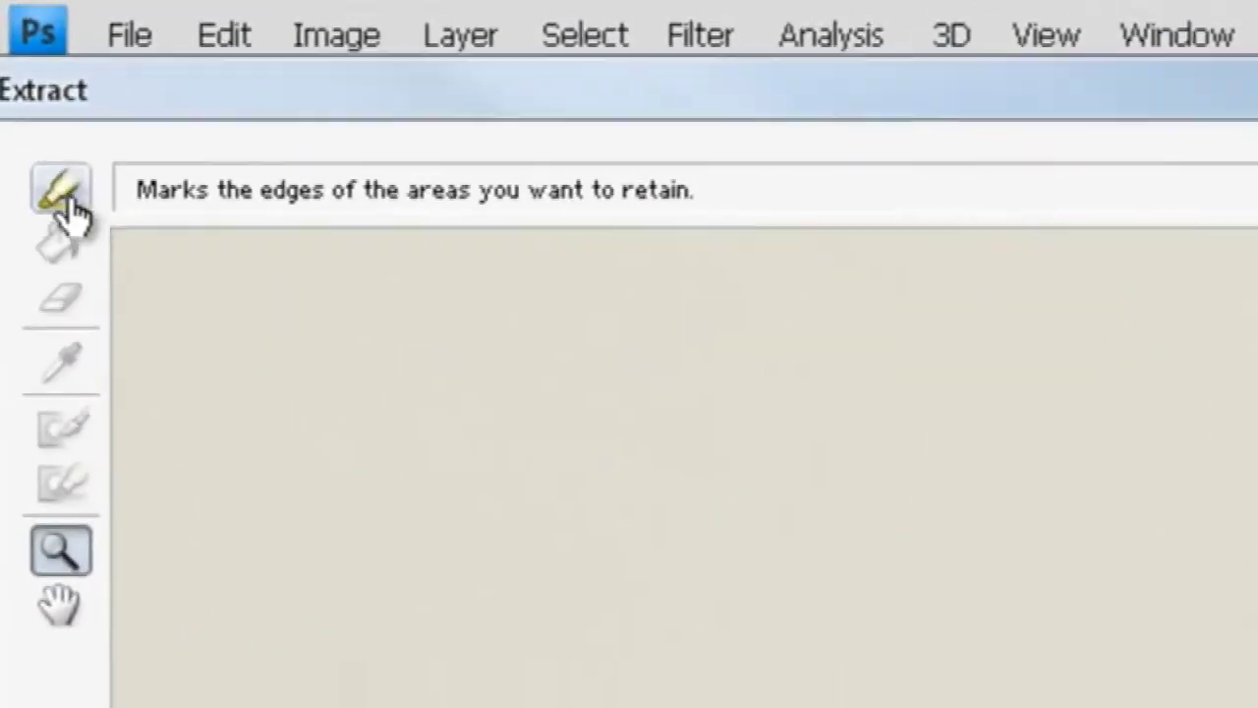
click(15, 48)
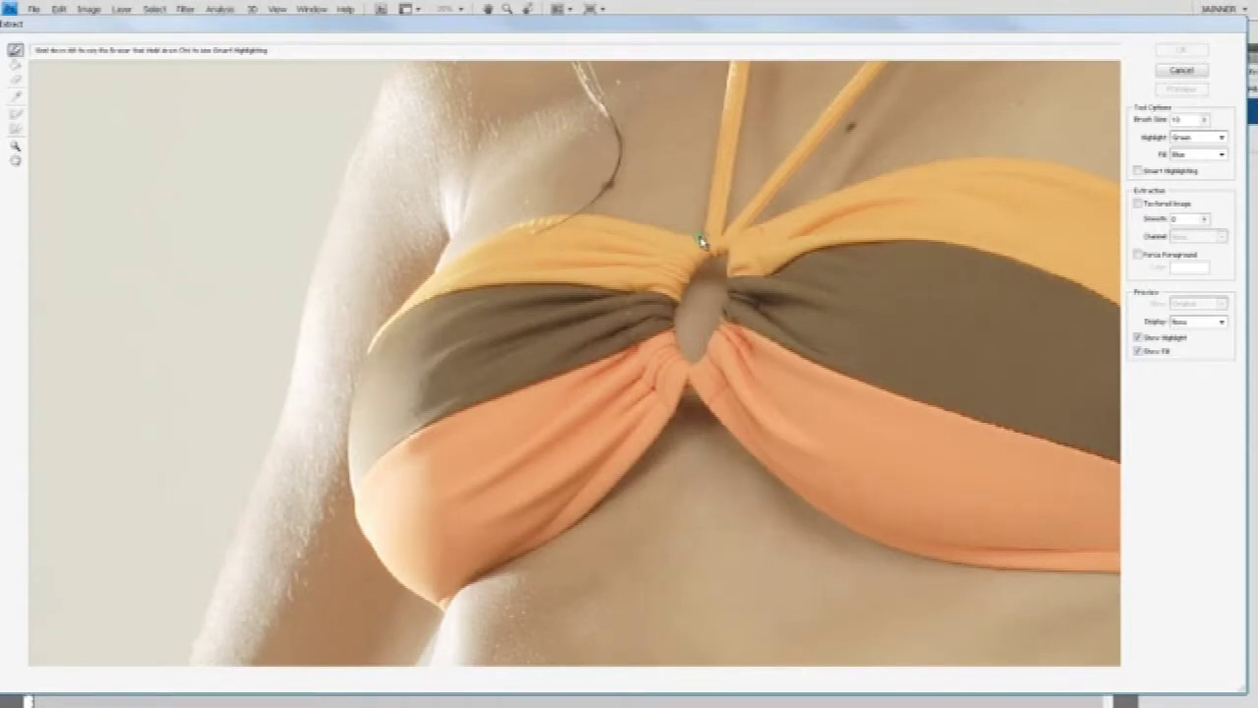
Highlight the yellow band's top edge and the cup's lower edge in green
drag(685, 239, 604, 221)
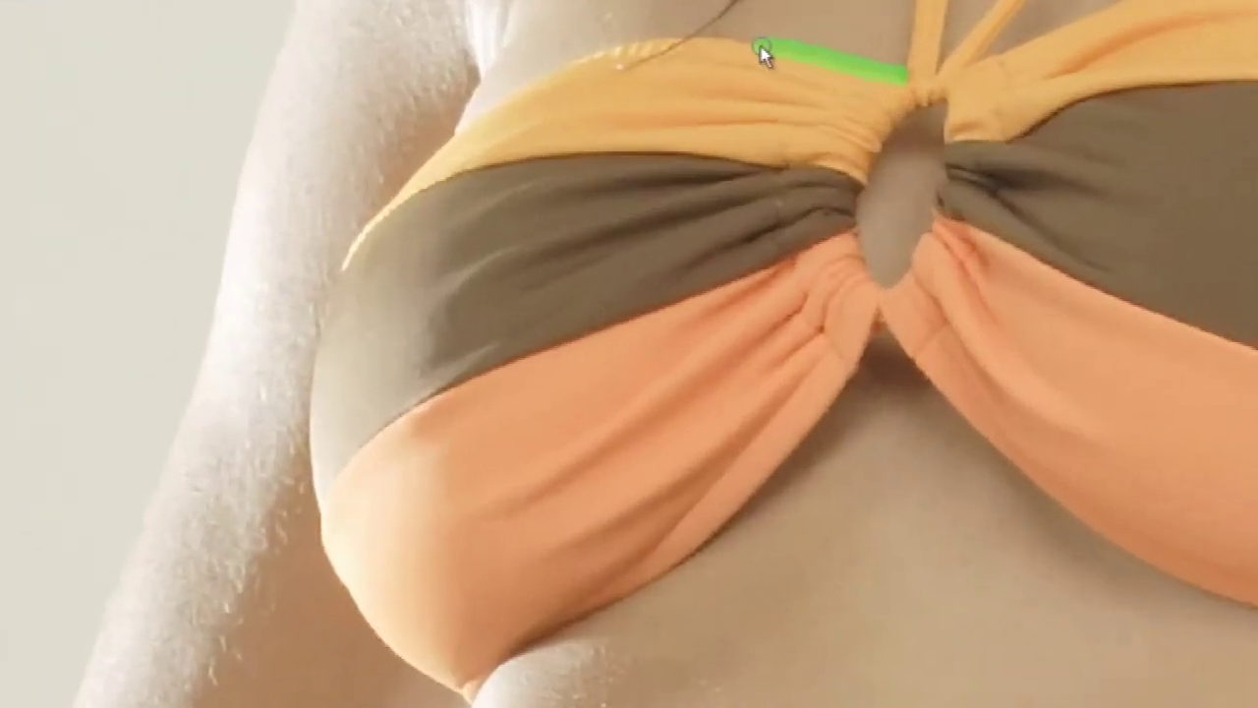
mouse_move(728, 47)
mouse_down()
mouse_move(567, 65)
mouse_move(444, 140)
mouse_move(354, 245)
mouse_move(309, 374)
mouse_move(317, 515)
mouse_move(339, 588)
mouse_move(402, 666)
mouse_move(465, 698)
mouse_move(691, 564)
mouse_move(809, 441)
mouse_move(872, 332)
mouse_move(1001, 459)
mouse_up()
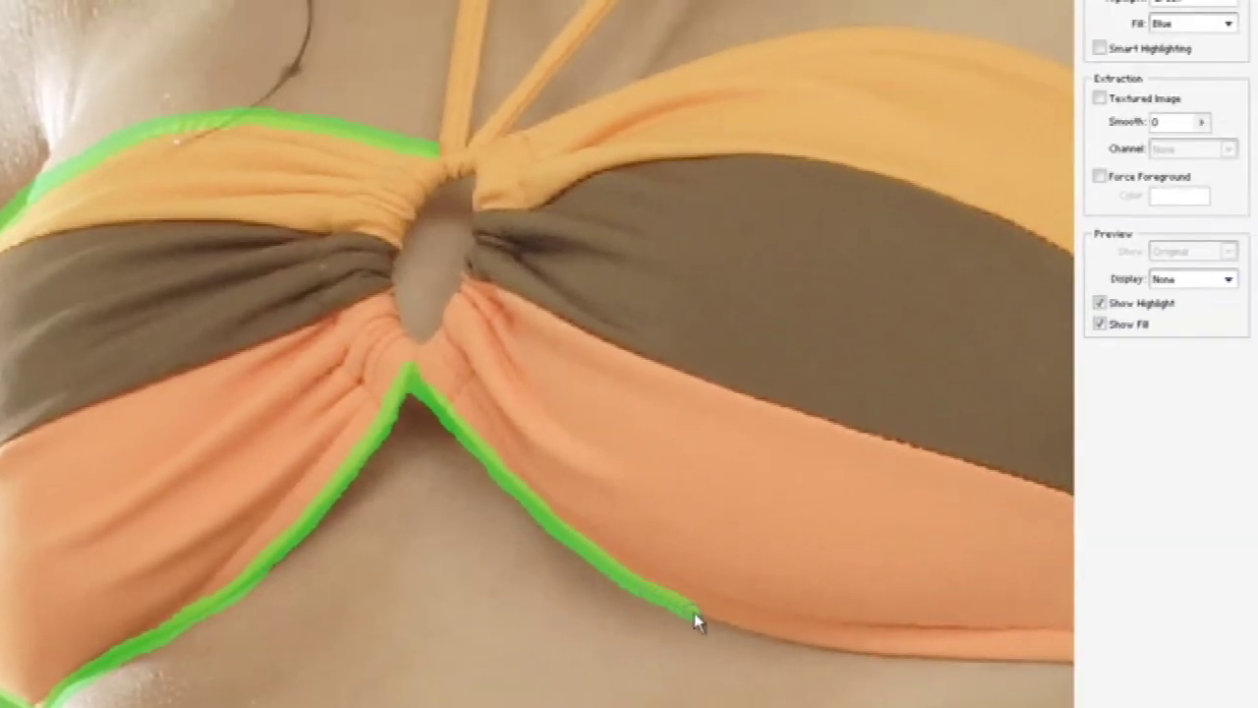
mouse_move(695, 613)
mouse_down()
mouse_move(736, 639)
mouse_move(851, 663)
mouse_move(1070, 666)
mouse_up()
mouse_move(927, 542)
mouse_down()
mouse_move(570, 500)
mouse_move(300, 500)
mouse_up()
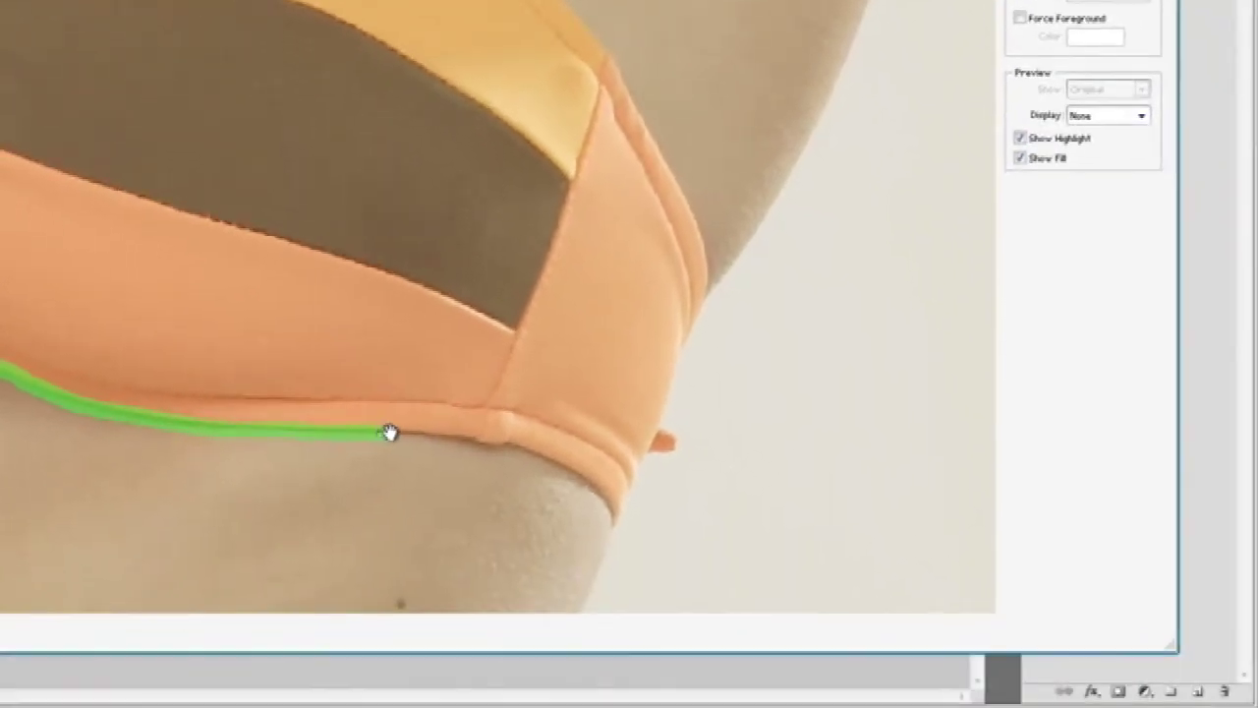
mouse_move(387, 429)
mouse_down()
mouse_move(467, 439)
mouse_move(573, 481)
mouse_move(616, 502)
mouse_move(612, 525)
mouse_move(639, 476)
mouse_up()
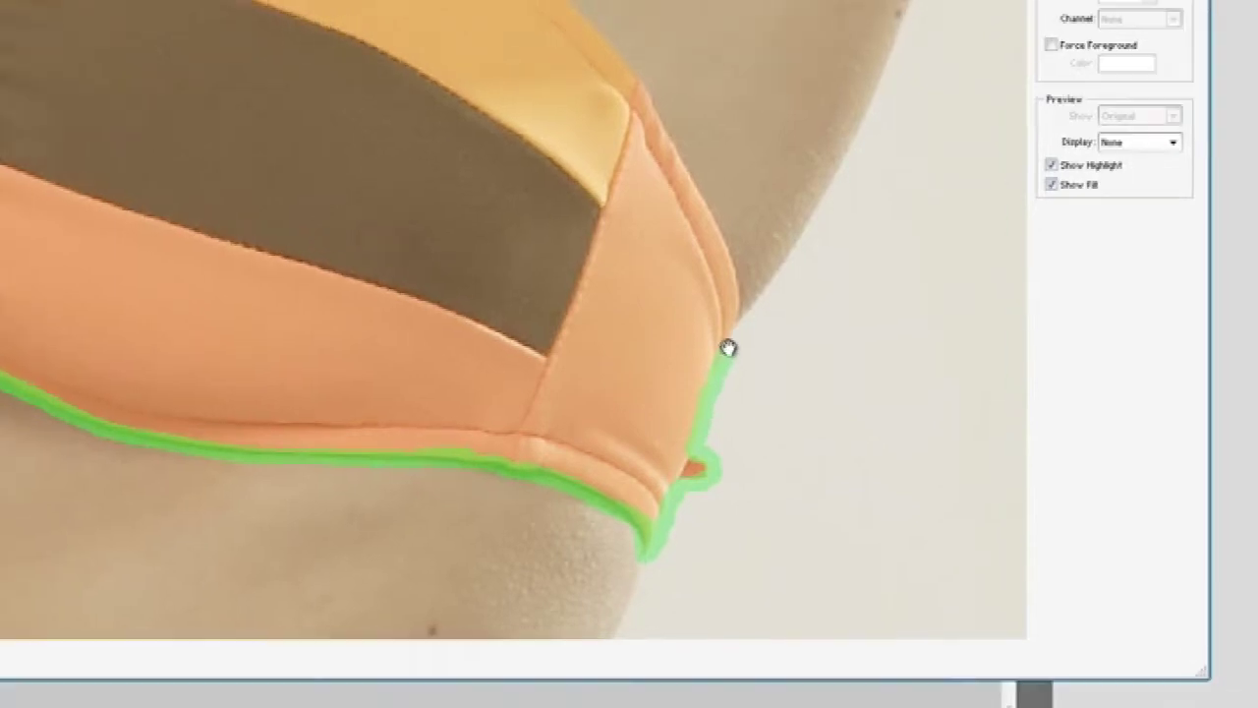
drag(727, 345, 1006, 551)
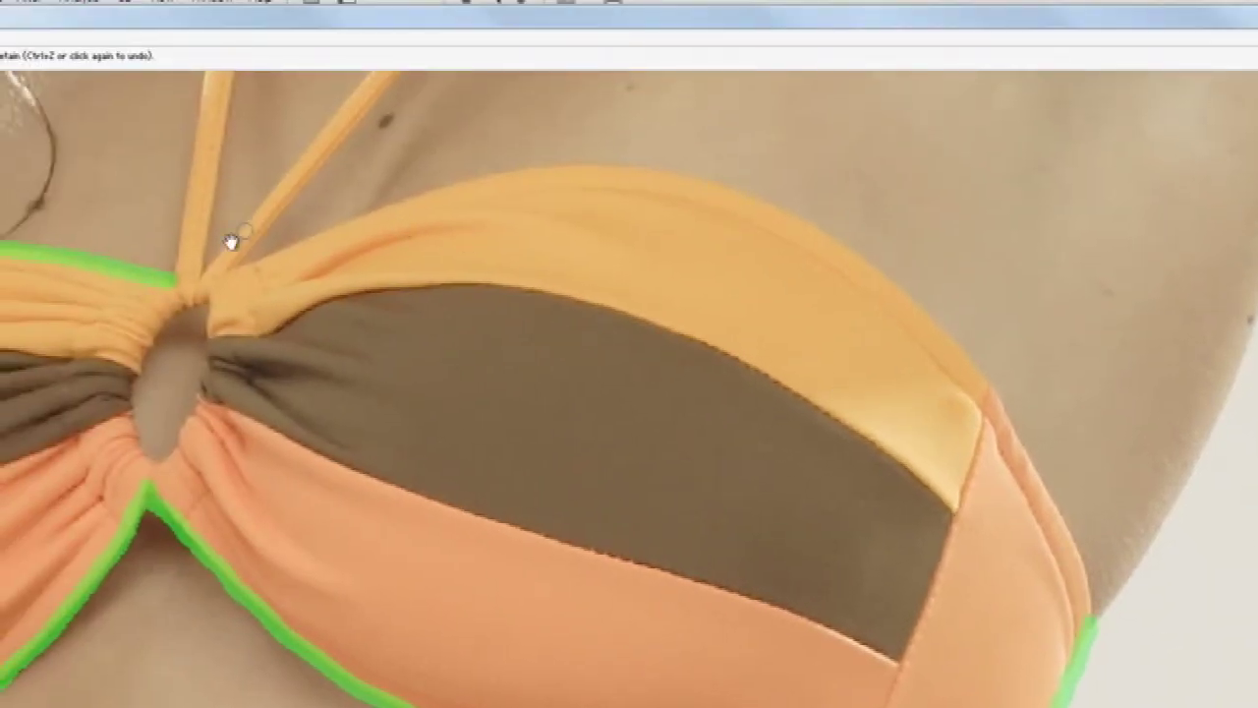
Trace the right cup's top and outer edges and the edge around the knot
mouse_move(234, 268)
mouse_down()
mouse_move(391, 206)
mouse_move(618, 163)
mouse_move(750, 194)
mouse_move(875, 269)
mouse_up()
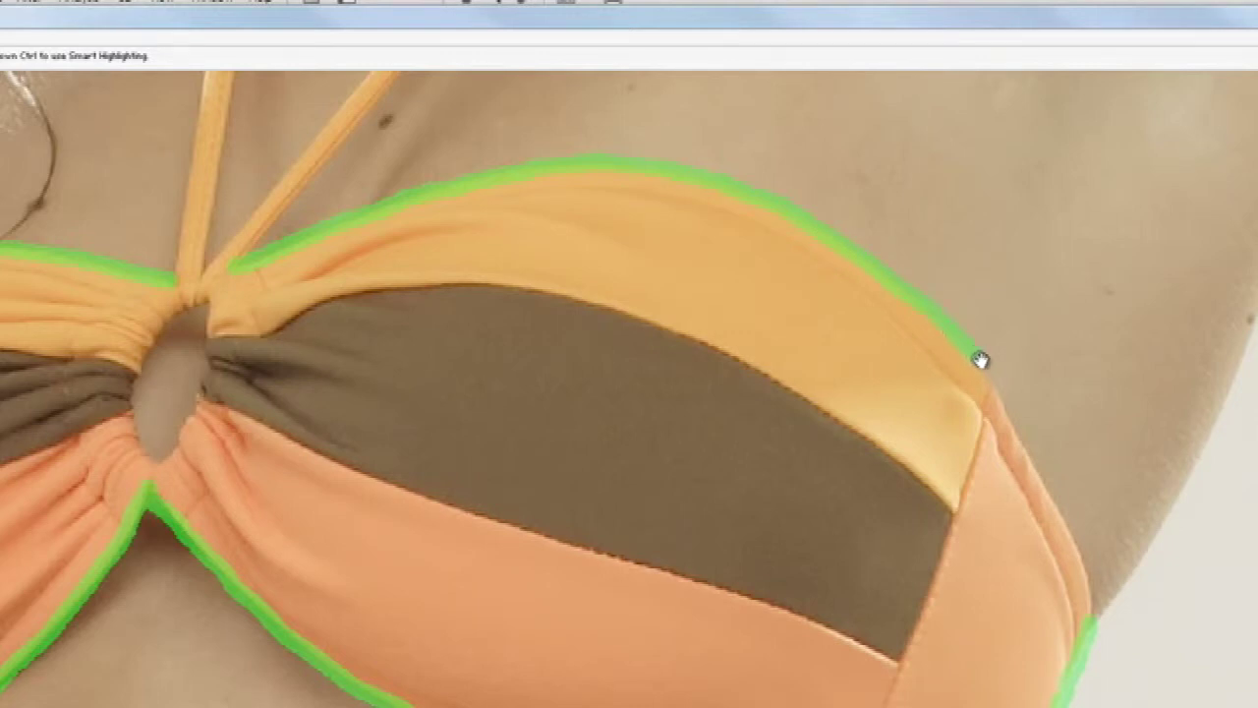
drag(1031, 454, 1048, 491)
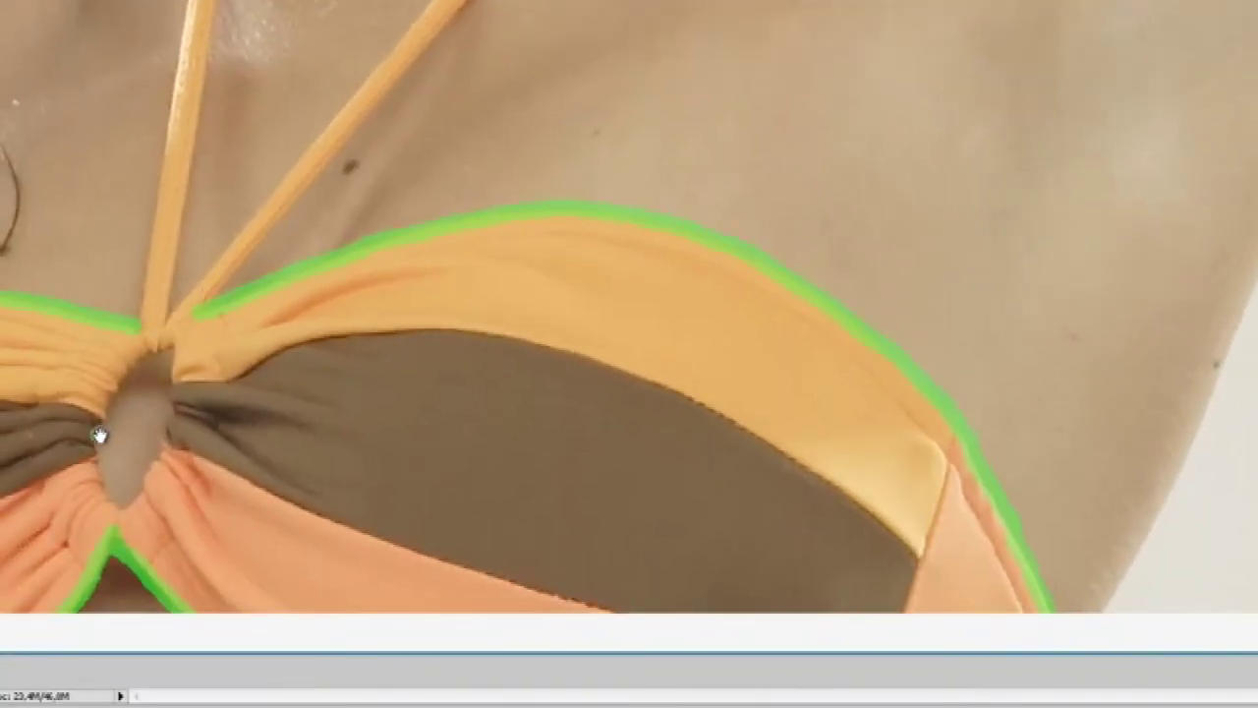
drag(103, 425, 116, 402)
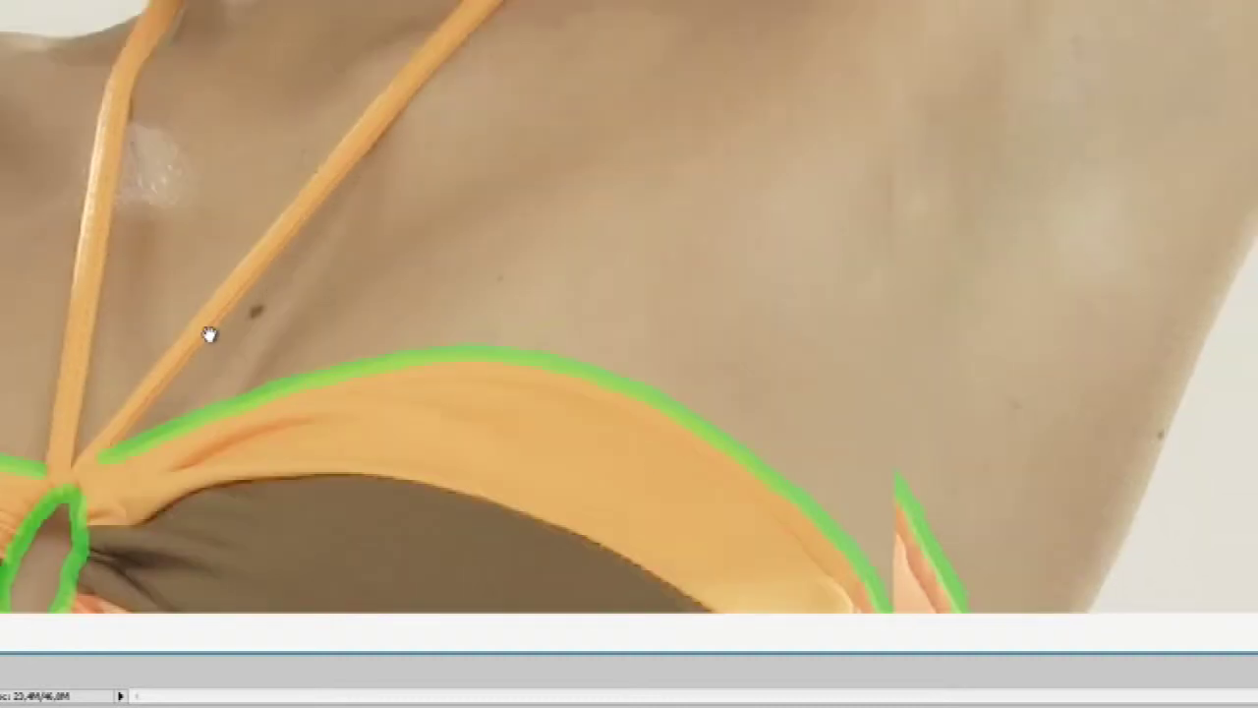
key(b)
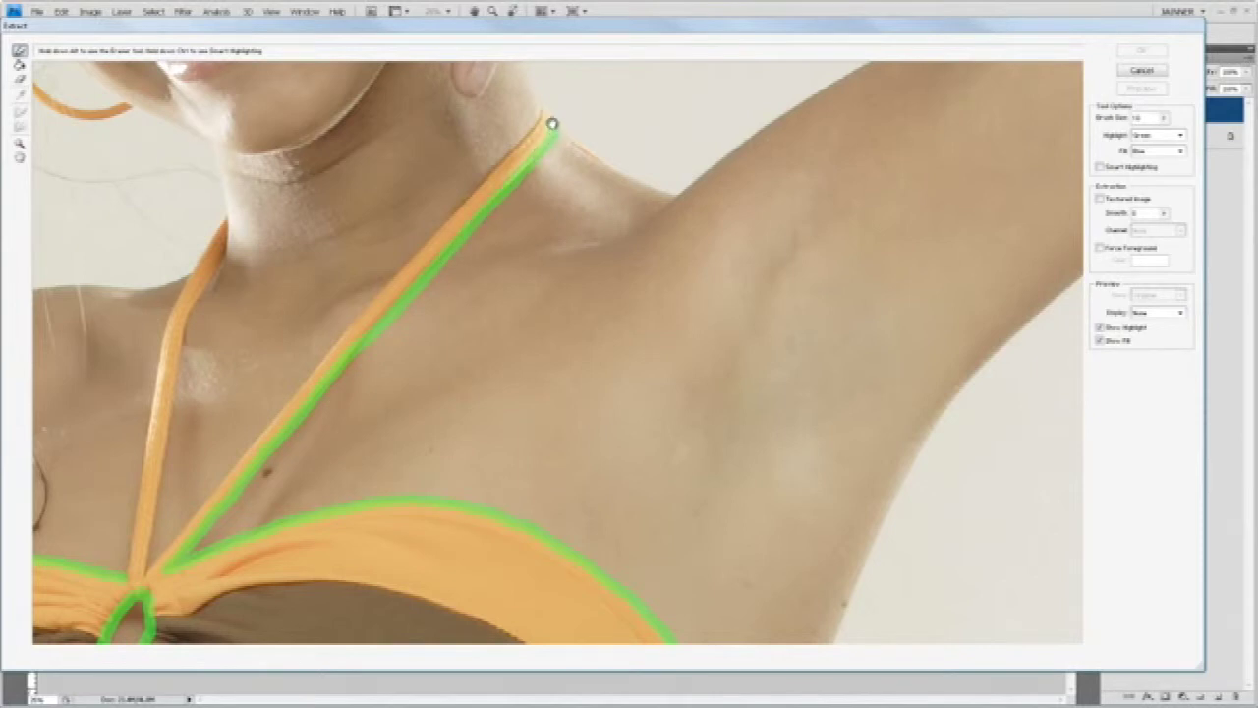
Trace both edges of the left neck strap to close the halter outline
key(g)
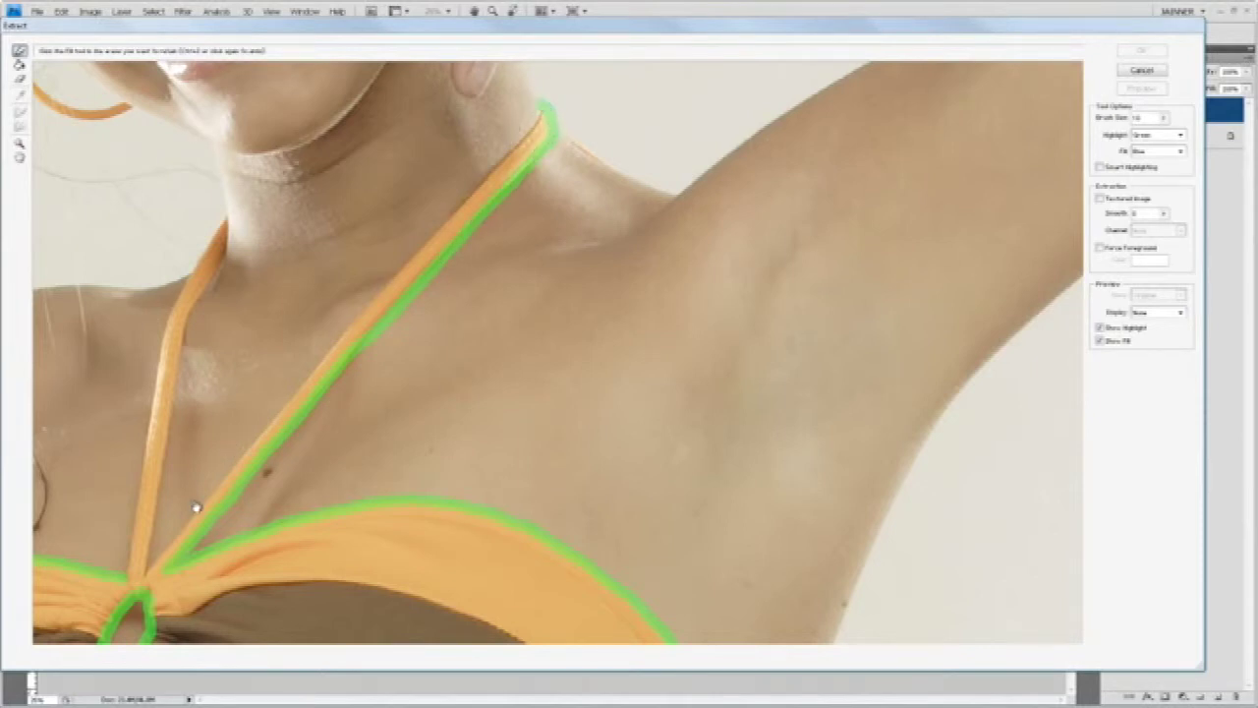
key(b)
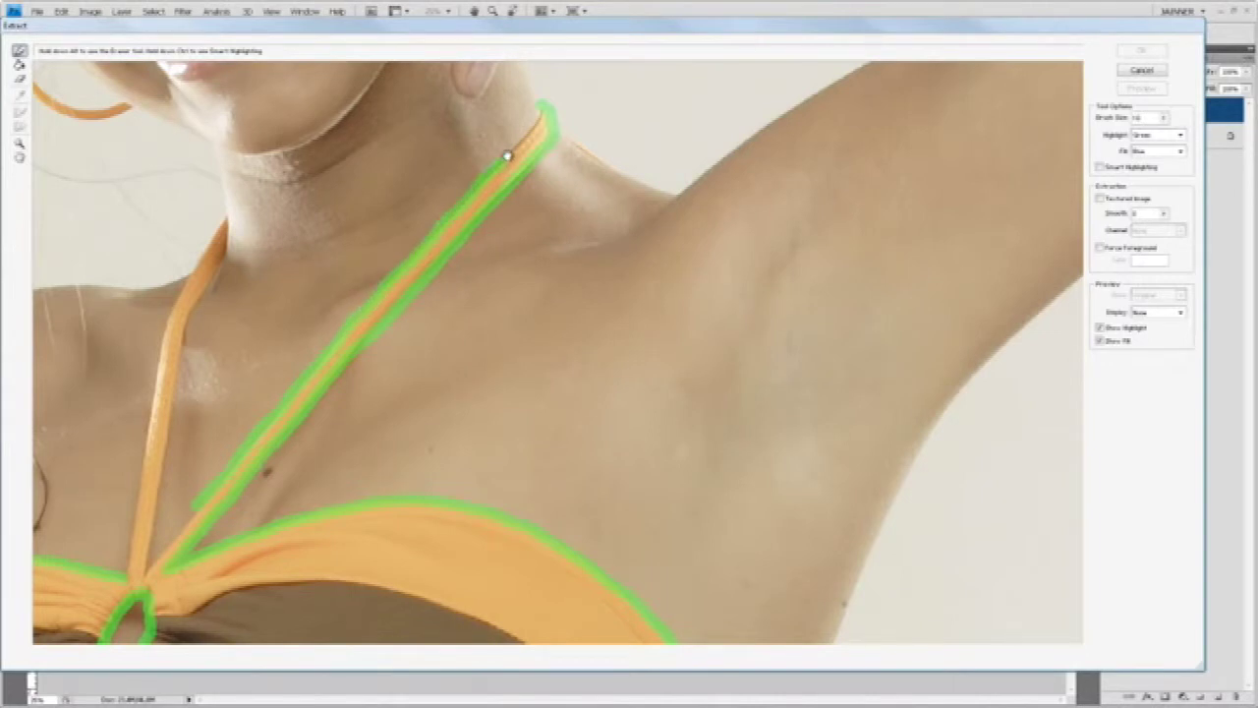
key(g)
key(b)
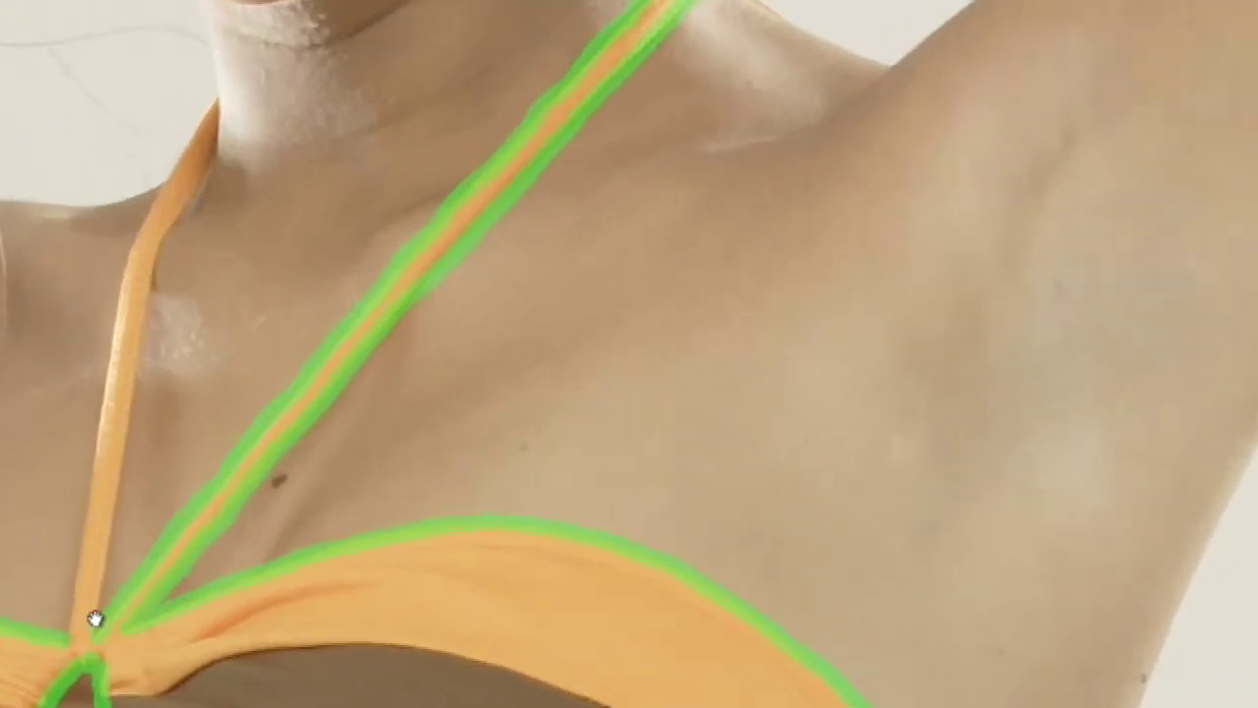
mouse_move(104, 560)
mouse_down()
mouse_move(141, 334)
mouse_move(212, 162)
mouse_move(216, 95)
mouse_move(131, 233)
mouse_move(76, 570)
mouse_up()
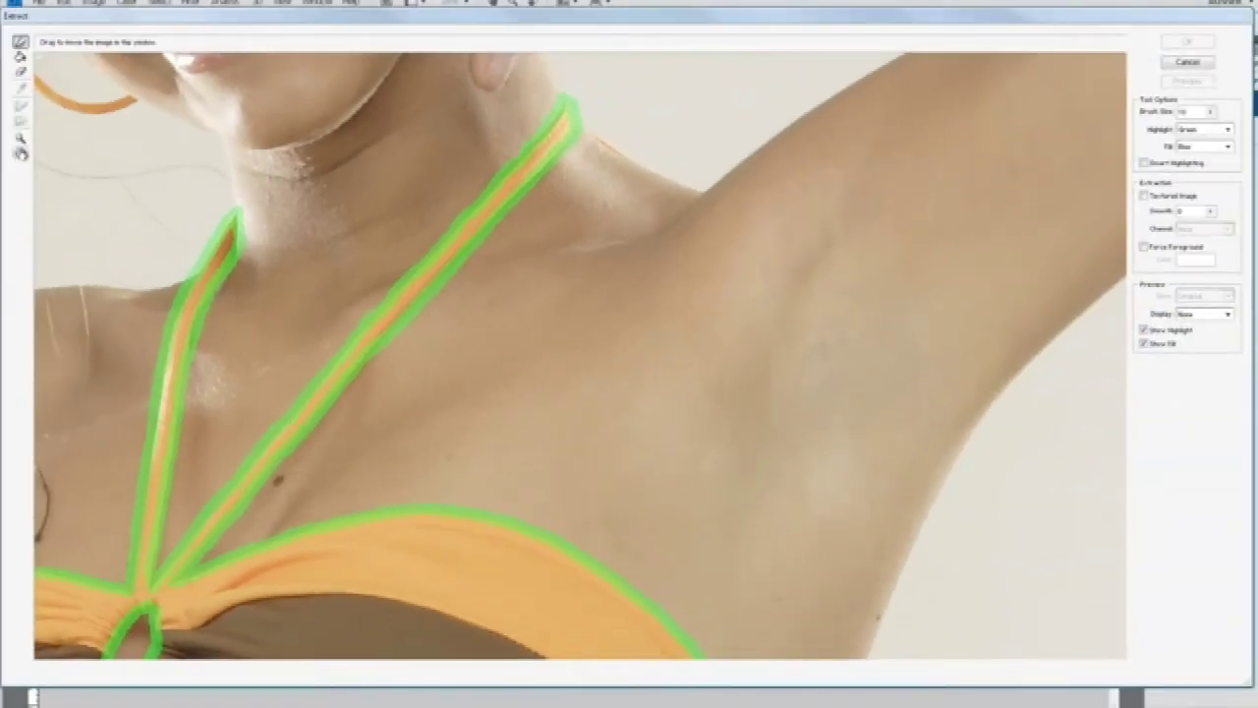
click(20, 138)
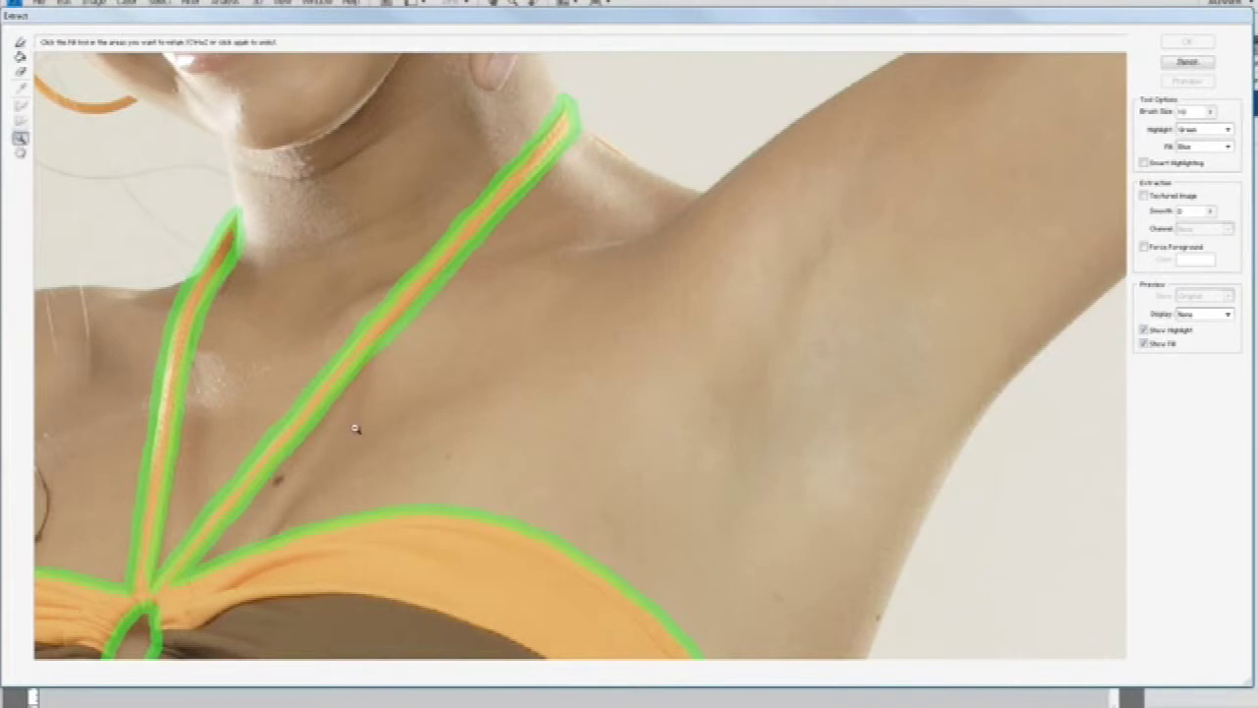
Zoom in on the hand and hip and outline the small strap beside the hand
alt+click(356, 428)
alt+click(416, 448)
alt+click(437, 453)
alt+click(510, 490)
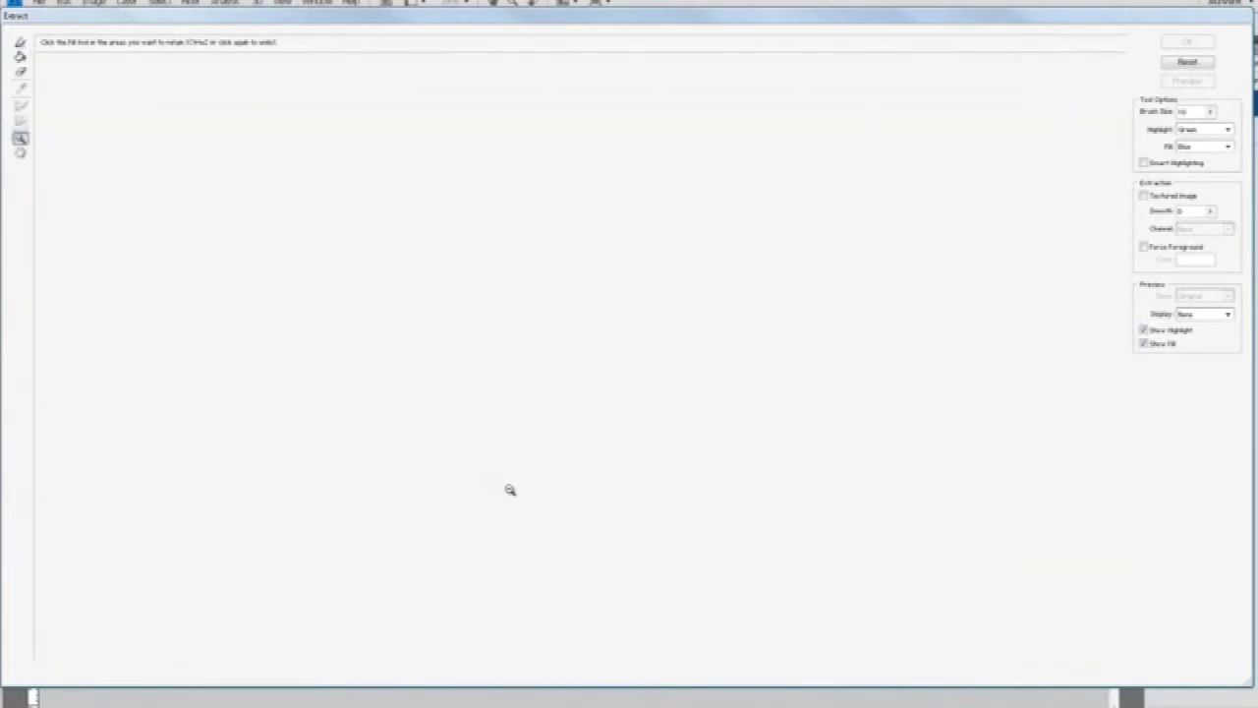
mouse_move(343, 429)
mouse_down()
mouse_move(595, 576)
mouse_move(577, 565)
mouse_up()
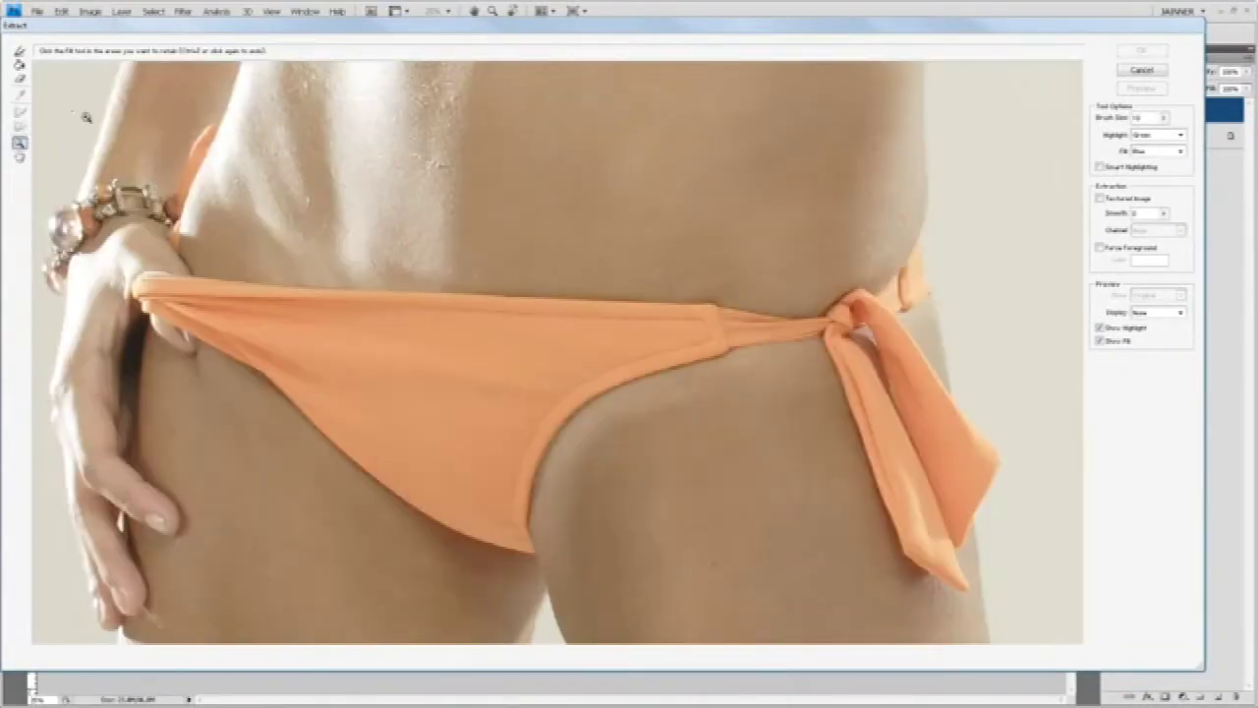
drag(86, 117, 399, 456)
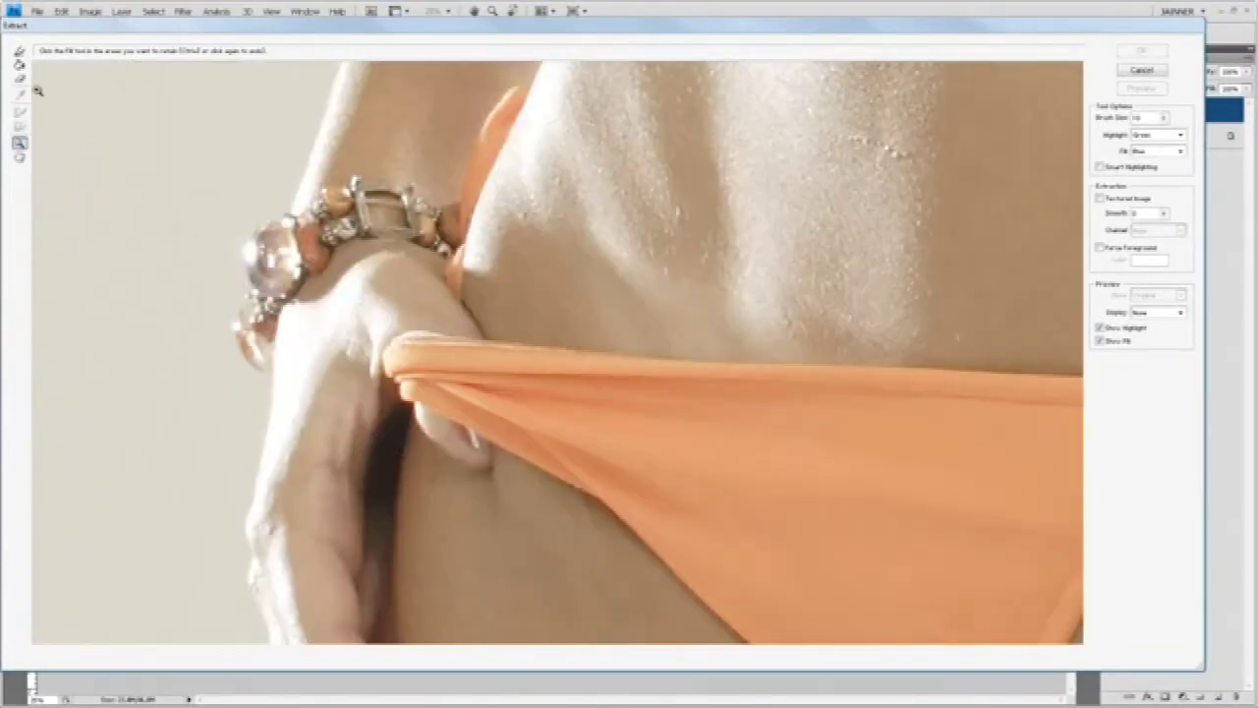
click(18, 51)
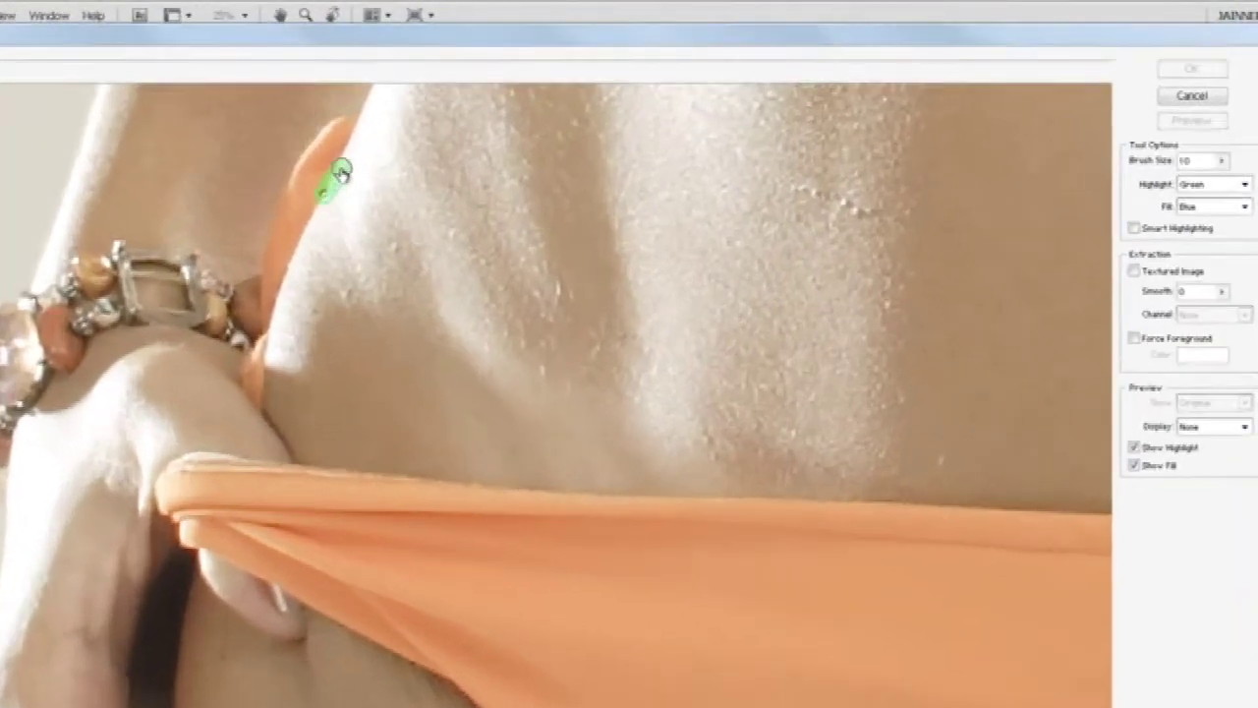
drag(504, 145, 510, 92)
mouse_move(264, 136)
mouse_down()
mouse_move(179, 310)
mouse_move(251, 245)
mouse_move(194, 375)
mouse_move(199, 471)
mouse_up()
drag(148, 425, 193, 478)
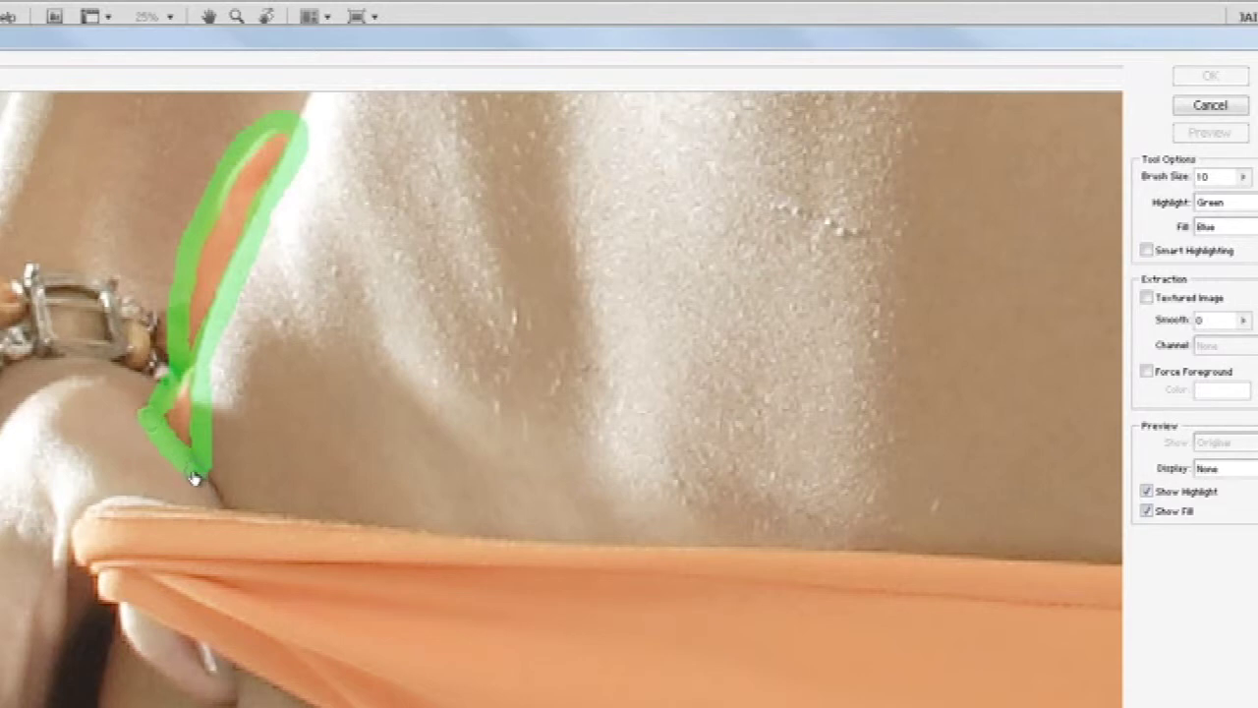
Trace the bikini bottom's top waistband edge and the fabric edge below the hand
mouse_move(87, 514)
mouse_down()
mouse_move(168, 508)
mouse_move(575, 548)
mouse_move(939, 561)
mouse_up()
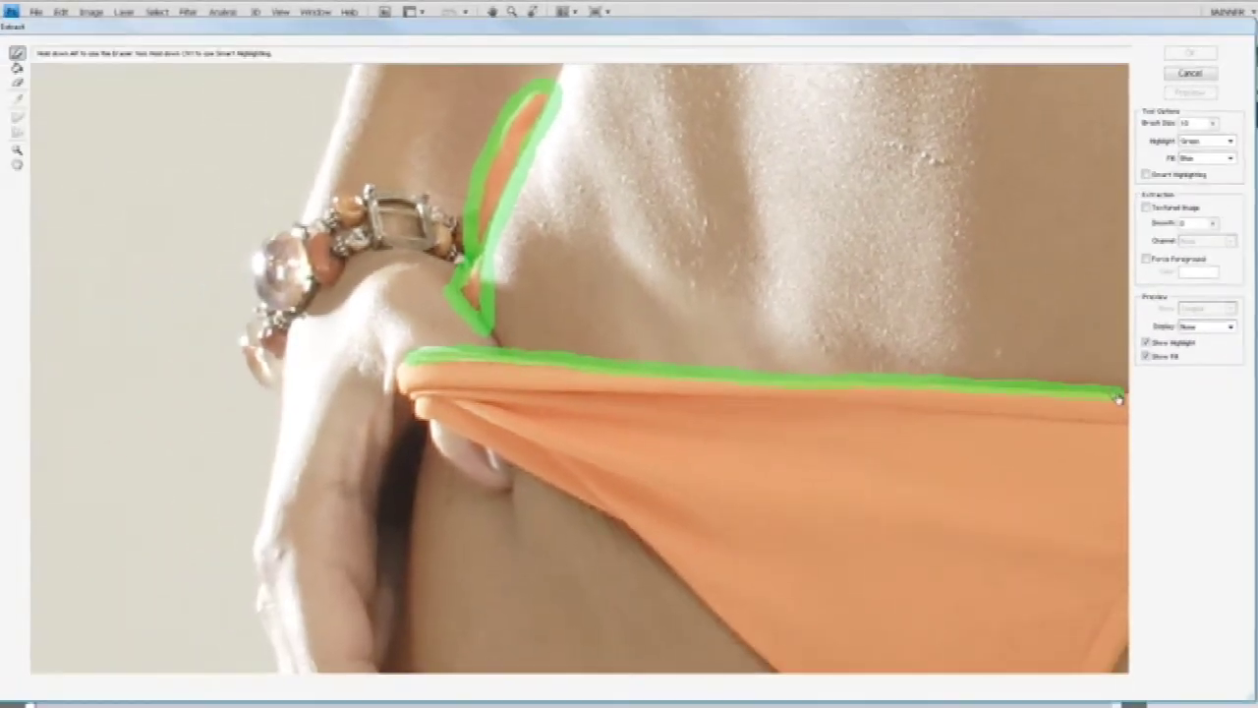
drag(1118, 398, 1127, 393)
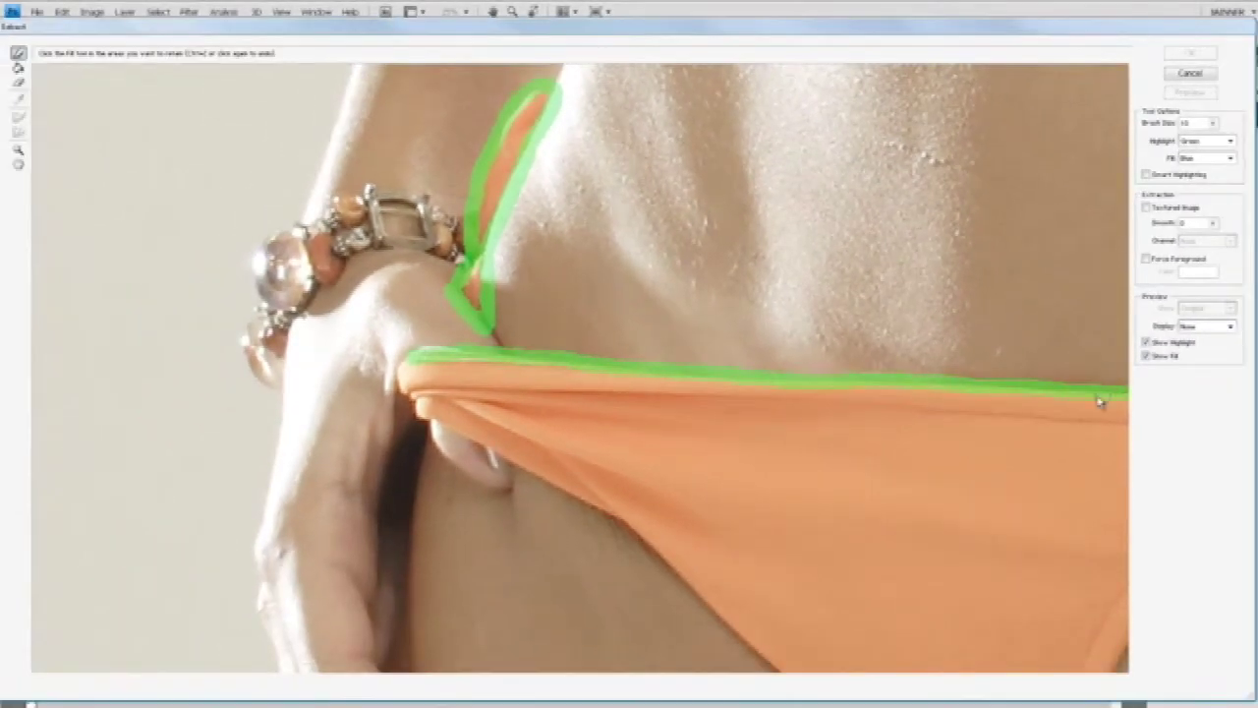
mouse_move(403, 361)
mouse_down()
mouse_move(420, 415)
mouse_move(616, 517)
mouse_move(763, 643)
mouse_up()
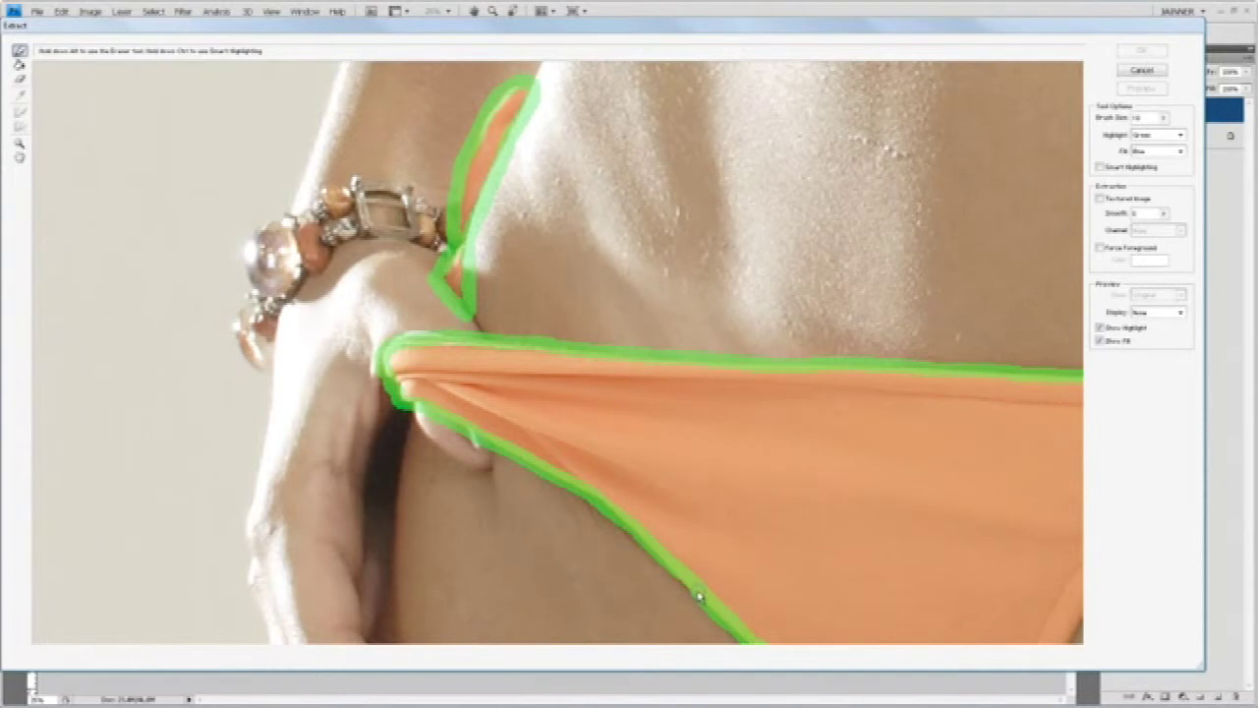
key(g)
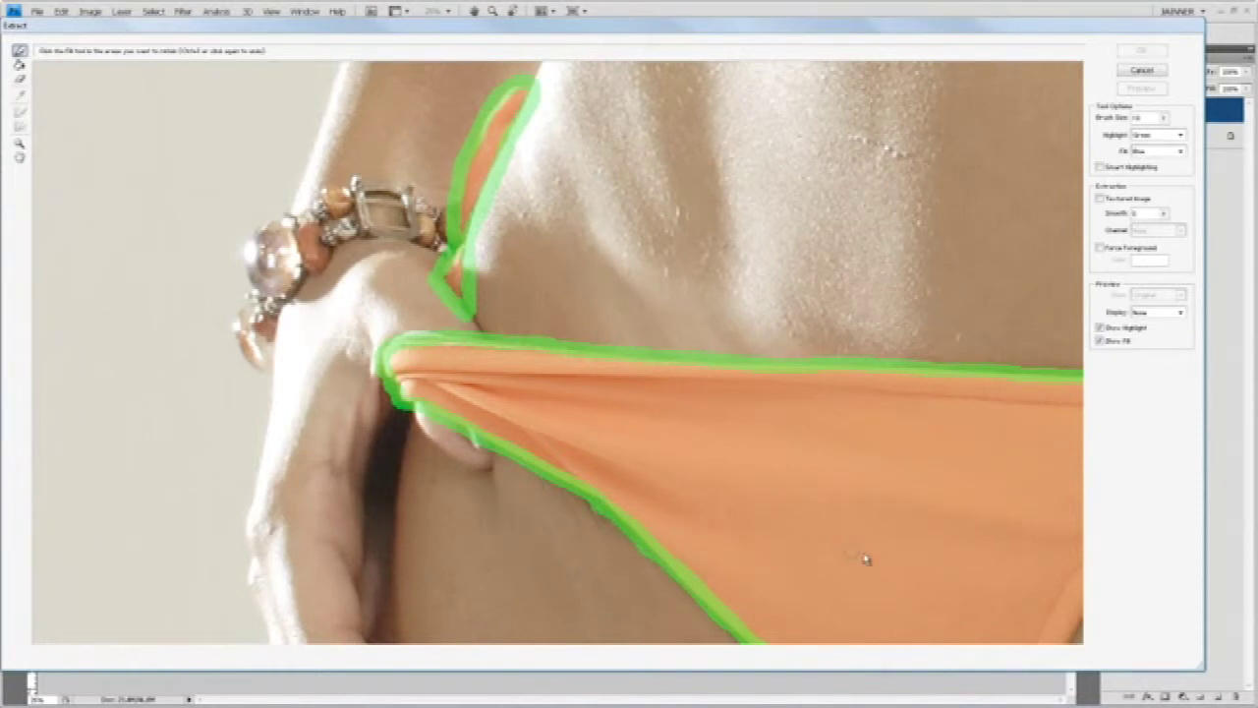
drag(885, 562, 301, 180)
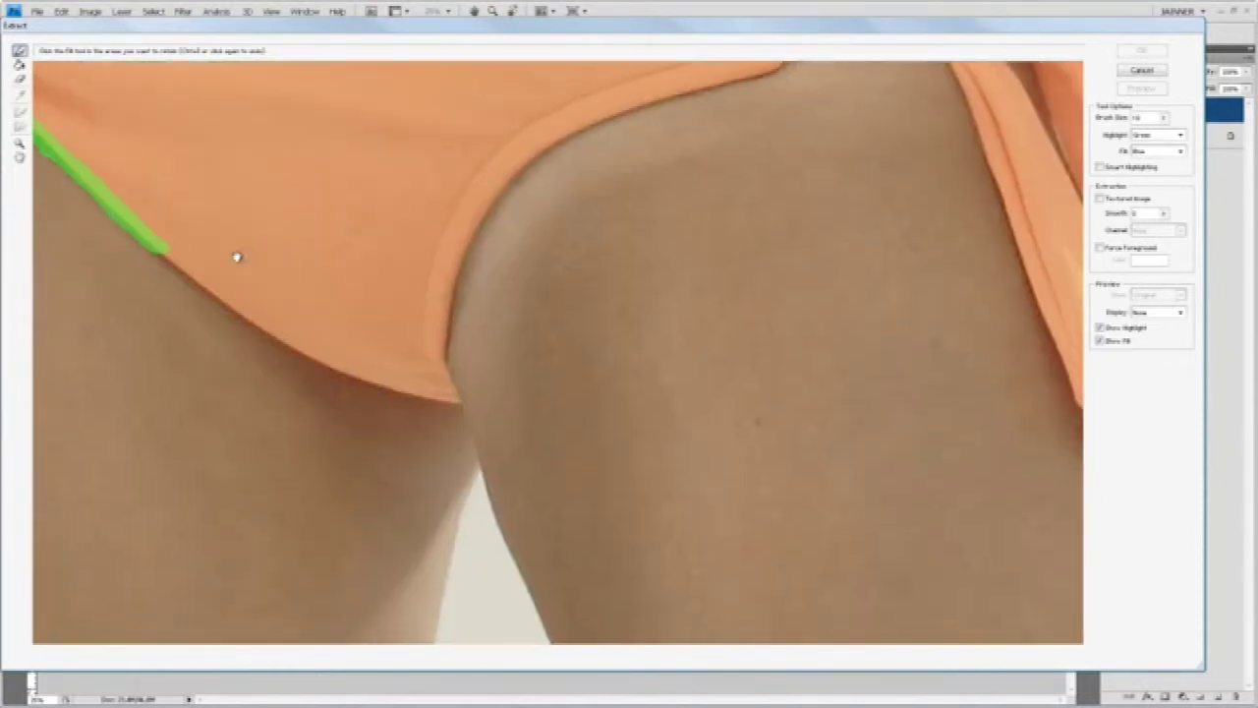
Trace the bikini bottom's lower edge and leg opening up toward the knot
key(b)
mouse_move(155, 247)
mouse_down()
mouse_move(261, 332)
mouse_move(365, 383)
mouse_move(467, 401)
mouse_move(450, 358)
mouse_up()
key(g)
key(b)
drag(450, 313, 460, 263)
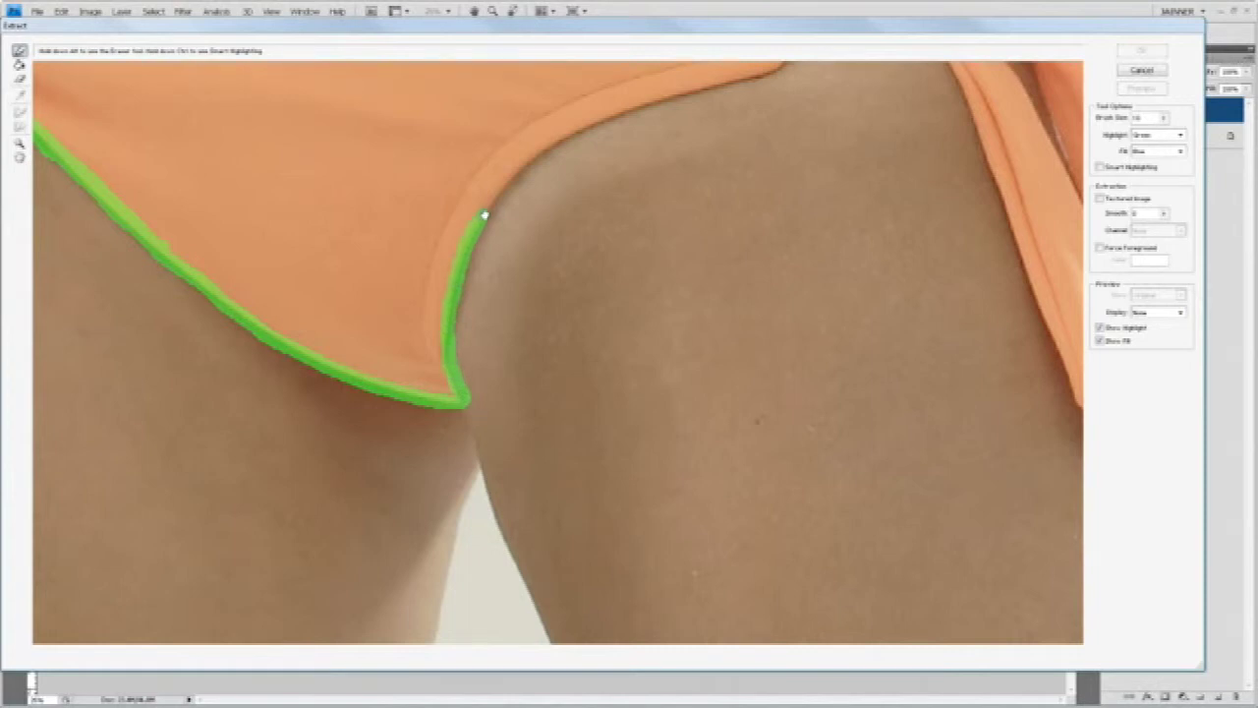
mouse_move(484, 214)
mouse_down()
mouse_move(570, 131)
mouse_move(758, 83)
mouse_up()
key(g)
mouse_move(807, 123)
mouse_down()
mouse_move(623, 323)
mouse_move(520, 343)
mouse_move(633, 315)
mouse_up()
key(b)
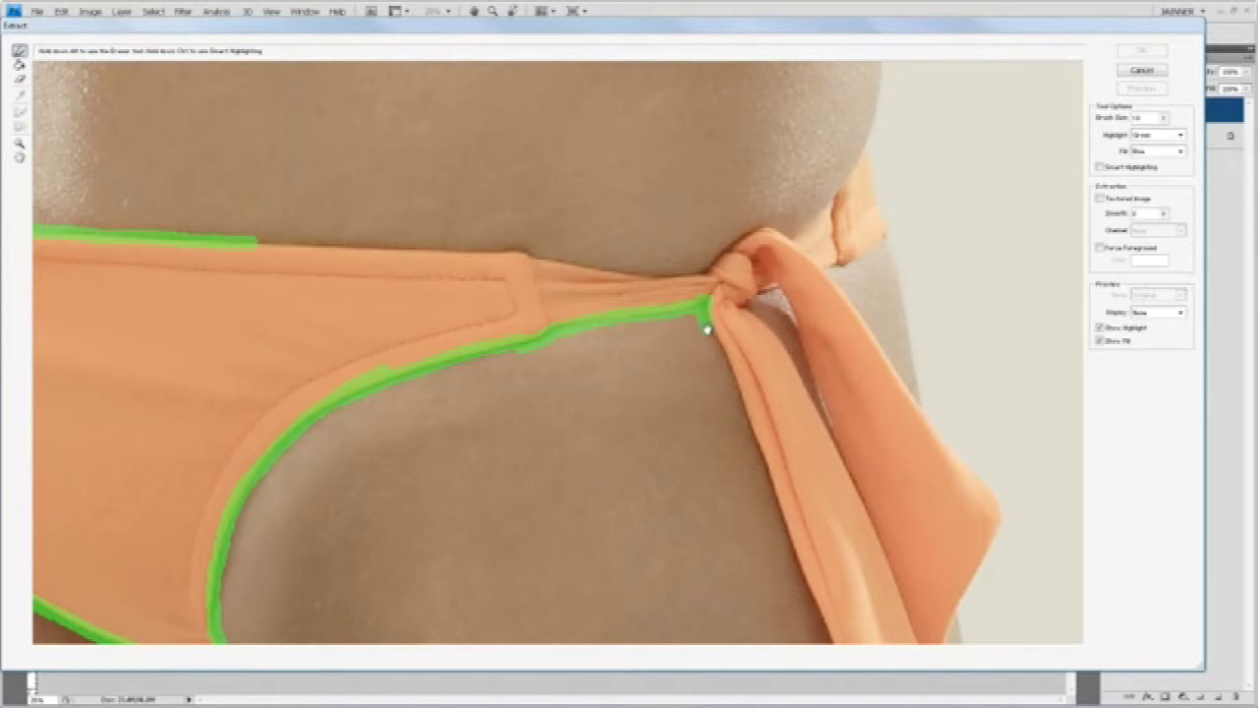
drag(706, 330, 772, 482)
Outline the hanging tie strand's edges above and below the knot
key(g)
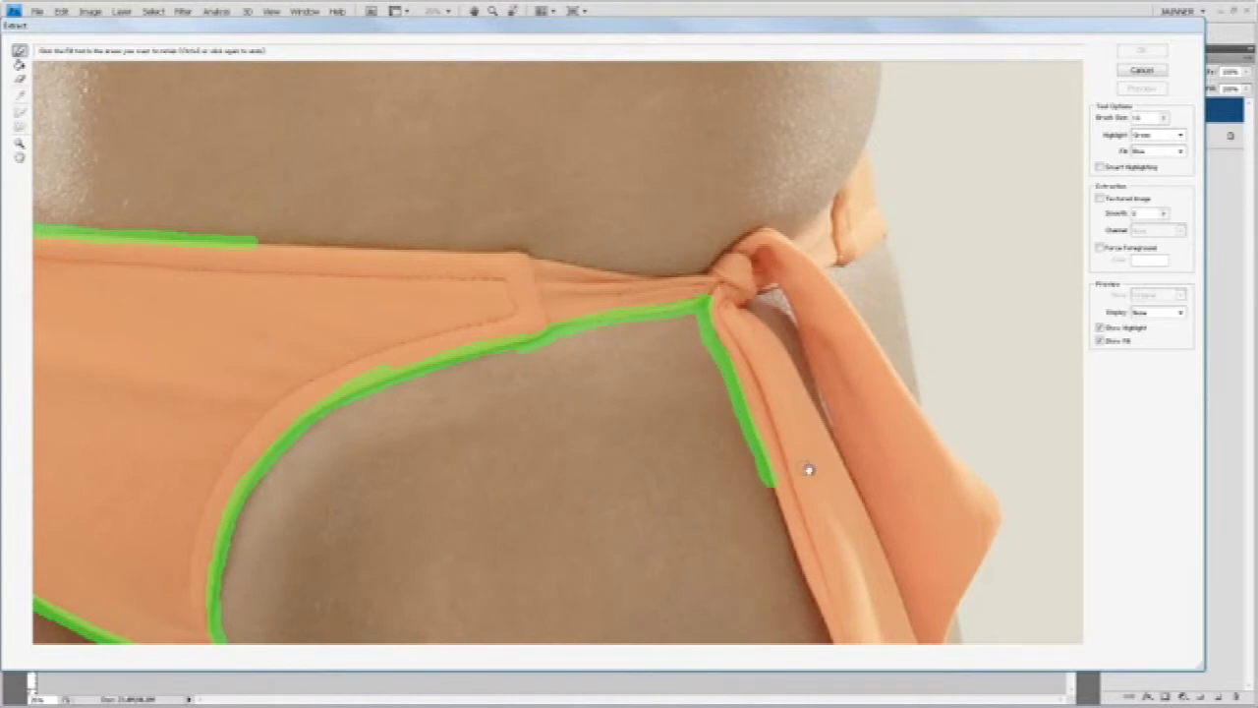
mouse_move(795, 416)
mouse_down()
mouse_move(725, 202)
mouse_move(655, 191)
mouse_move(650, 144)
mouse_move(715, 324)
mouse_move(764, 371)
mouse_move(816, 341)
mouse_up()
key(b)
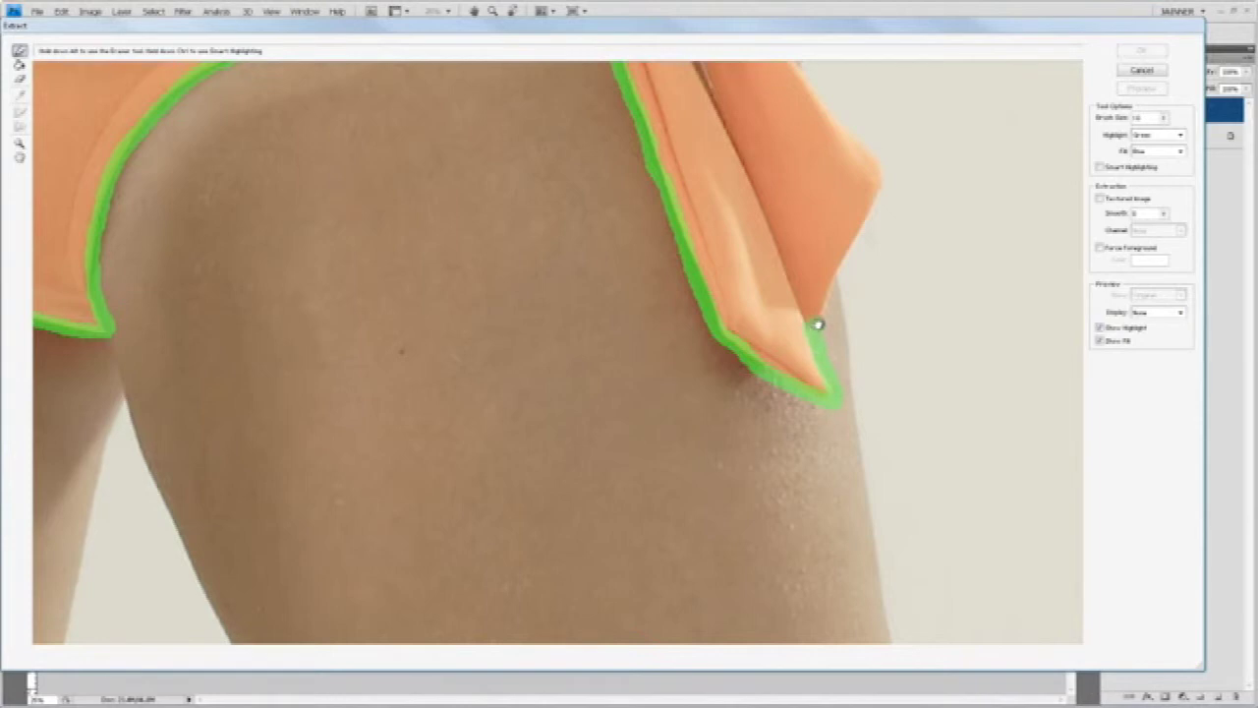
drag(831, 294, 873, 213)
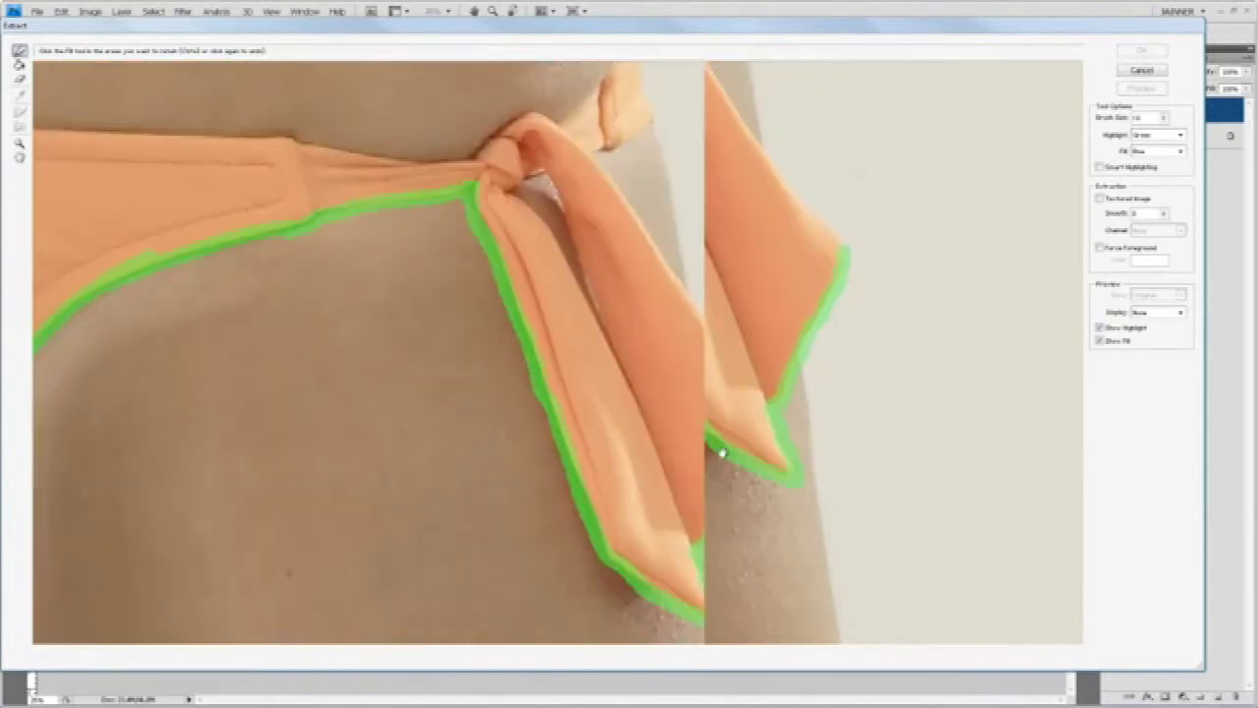
drag(823, 253, 631, 401)
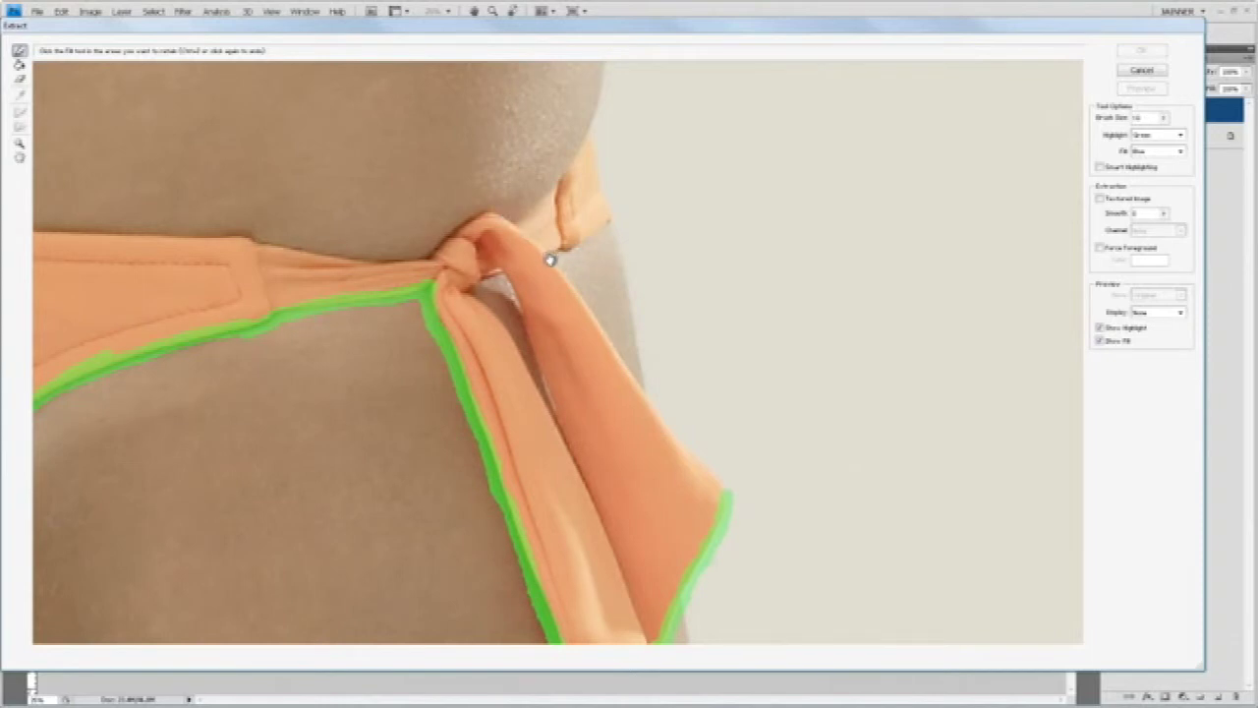
mouse_move(551, 259)
mouse_down()
mouse_move(716, 480)
mouse_move(710, 471)
mouse_up()
key(g)
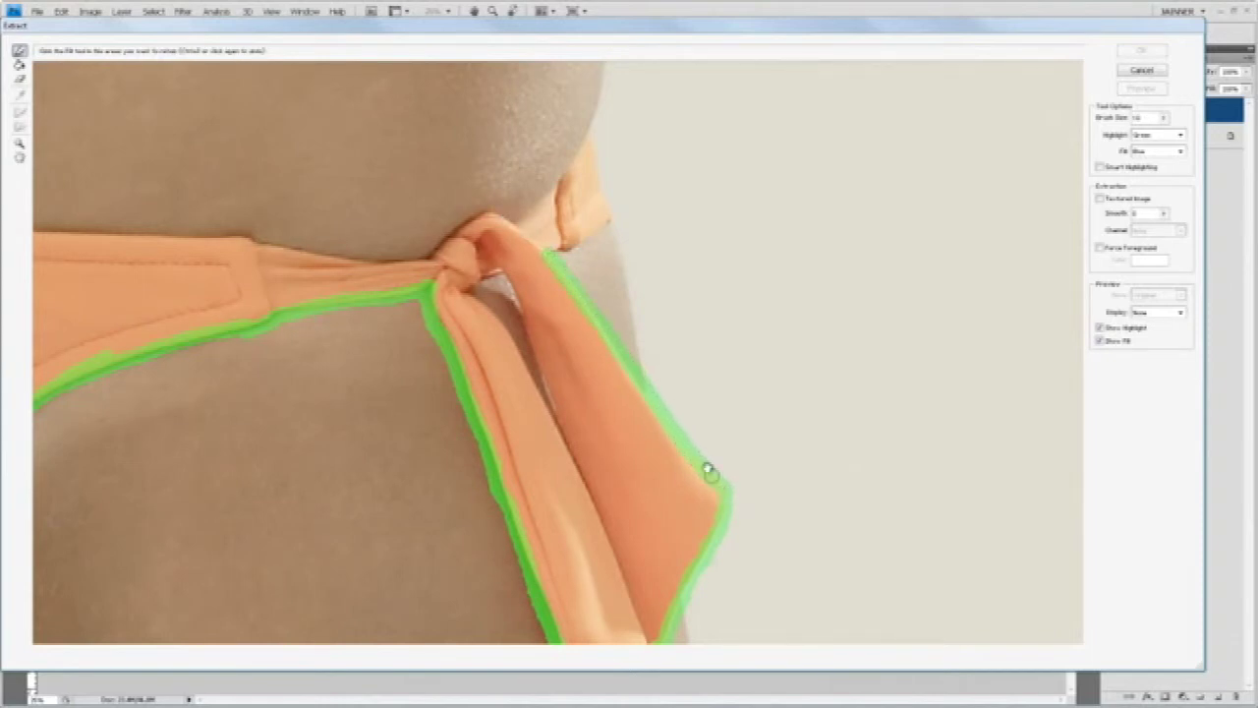
key(b)
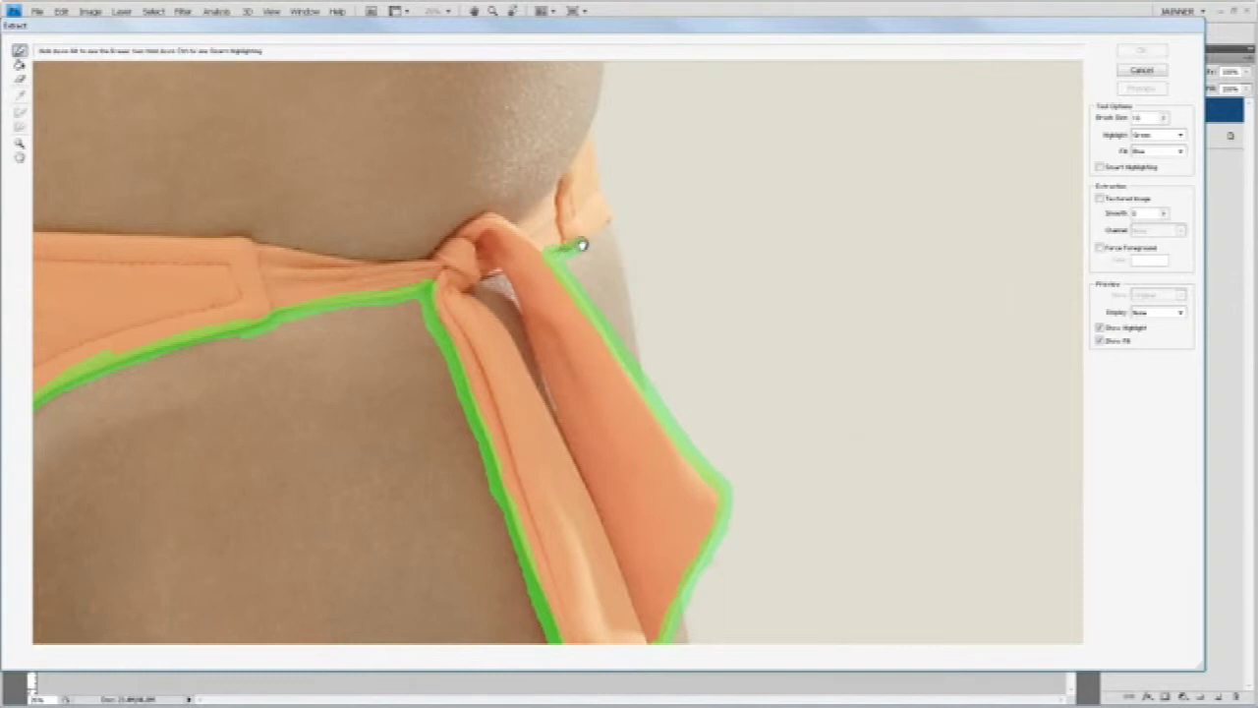
Trace the outer tie strand, the waistband top edge to the knot, and the inner fold
mouse_move(582, 245)
mouse_down()
mouse_move(606, 225)
mouse_move(586, 126)
mouse_up()
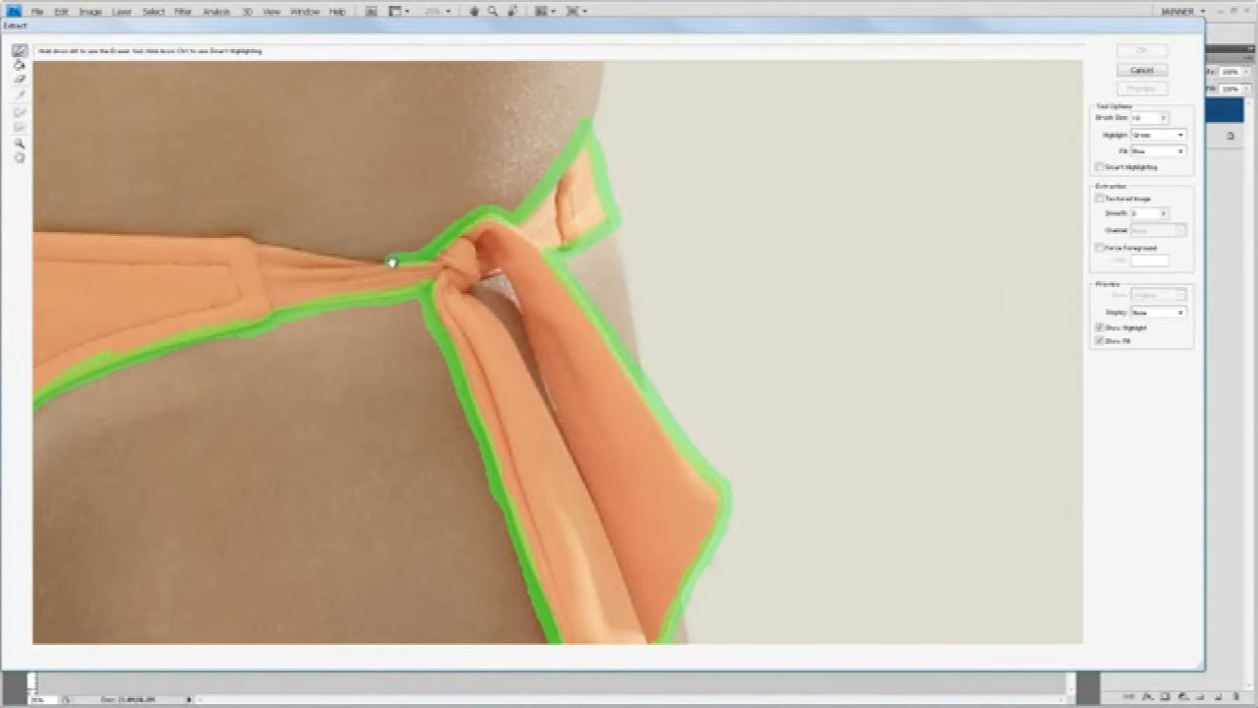
drag(354, 259, 303, 252)
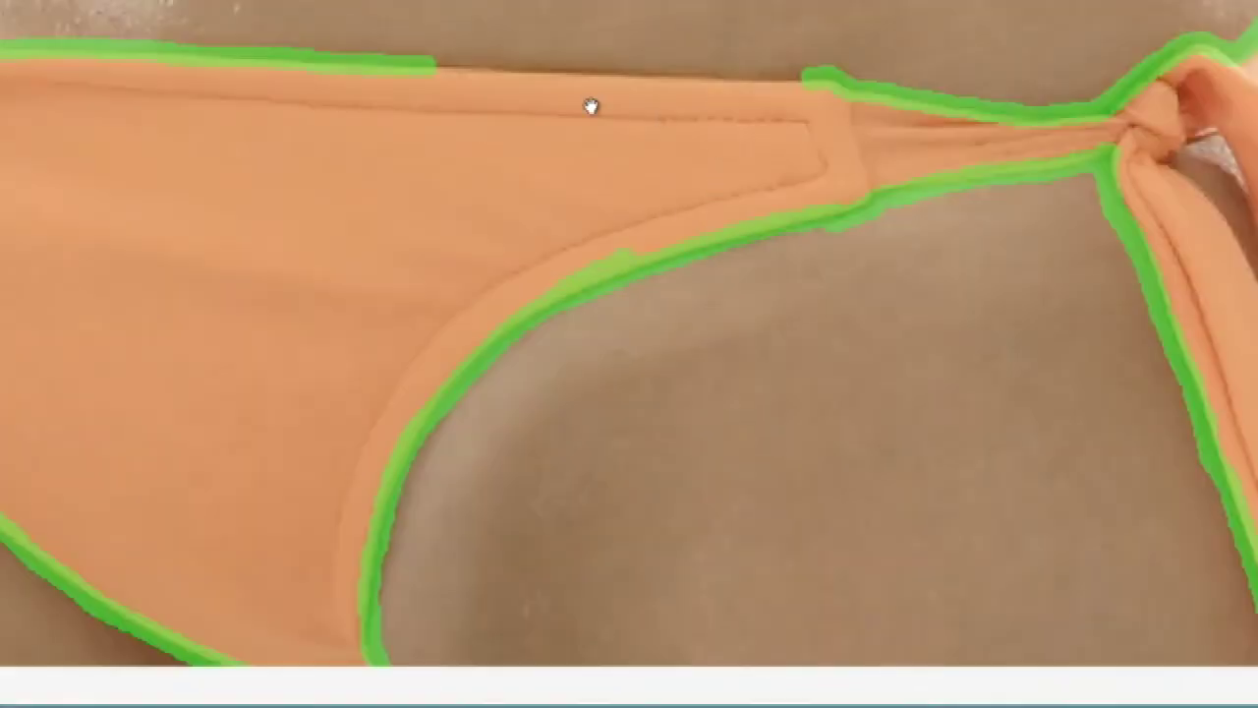
mouse_move(422, 56)
mouse_down()
mouse_move(836, 82)
mouse_move(1055, 118)
mouse_up()
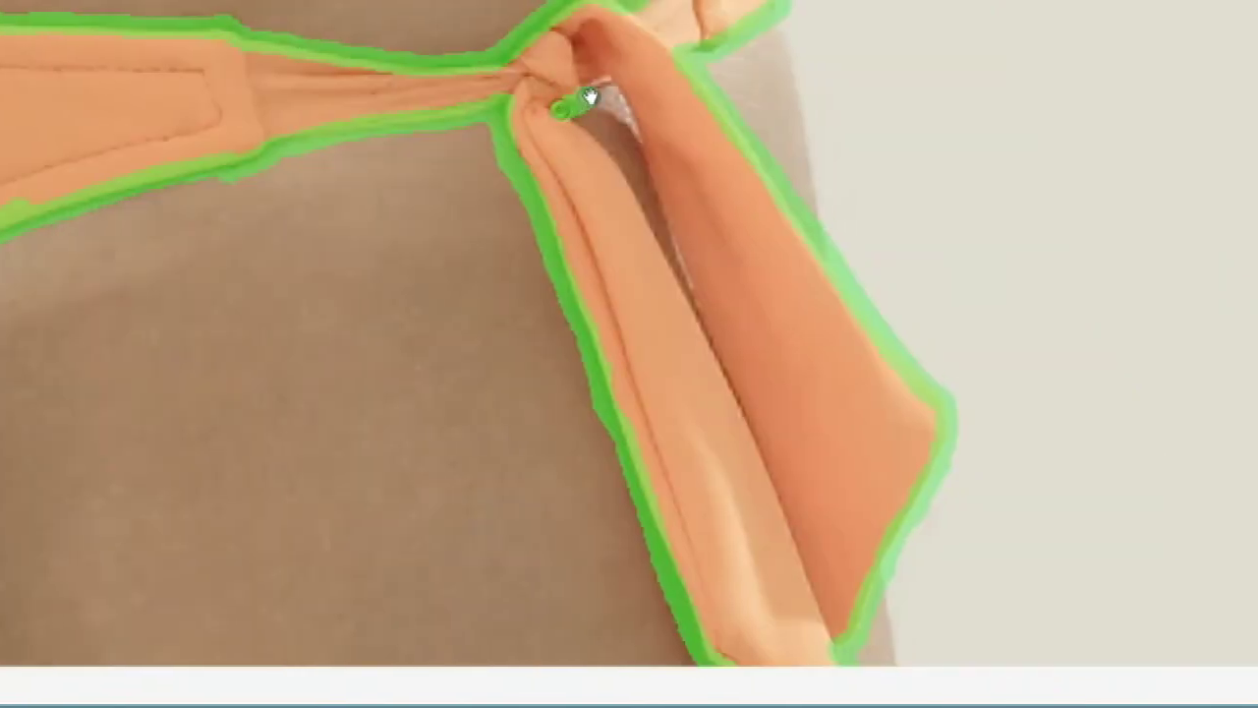
mouse_move(588, 95)
mouse_down()
mouse_move(612, 99)
mouse_move(635, 132)
mouse_move(699, 318)
mouse_move(629, 183)
mouse_move(588, 141)
mouse_up()
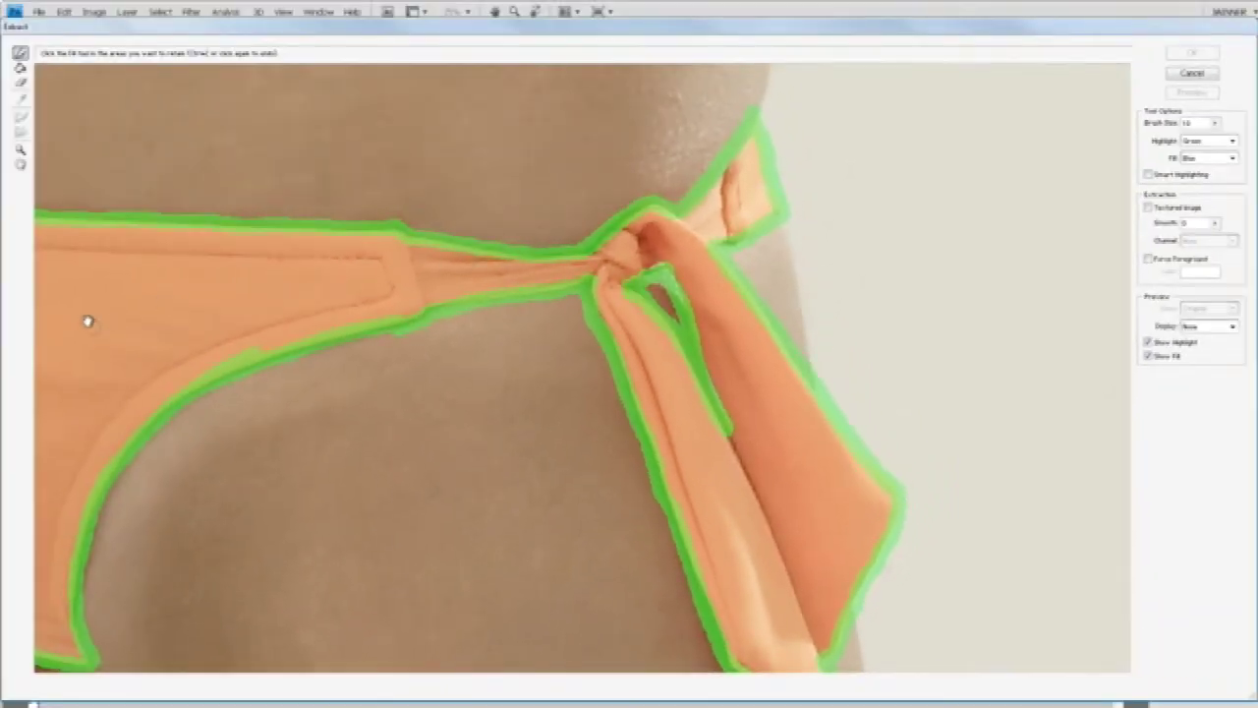
Zoom out and fill the outlined bikini top and bottom as areas to keep
click(19, 149)
alt+click(277, 268)
alt+click(339, 285)
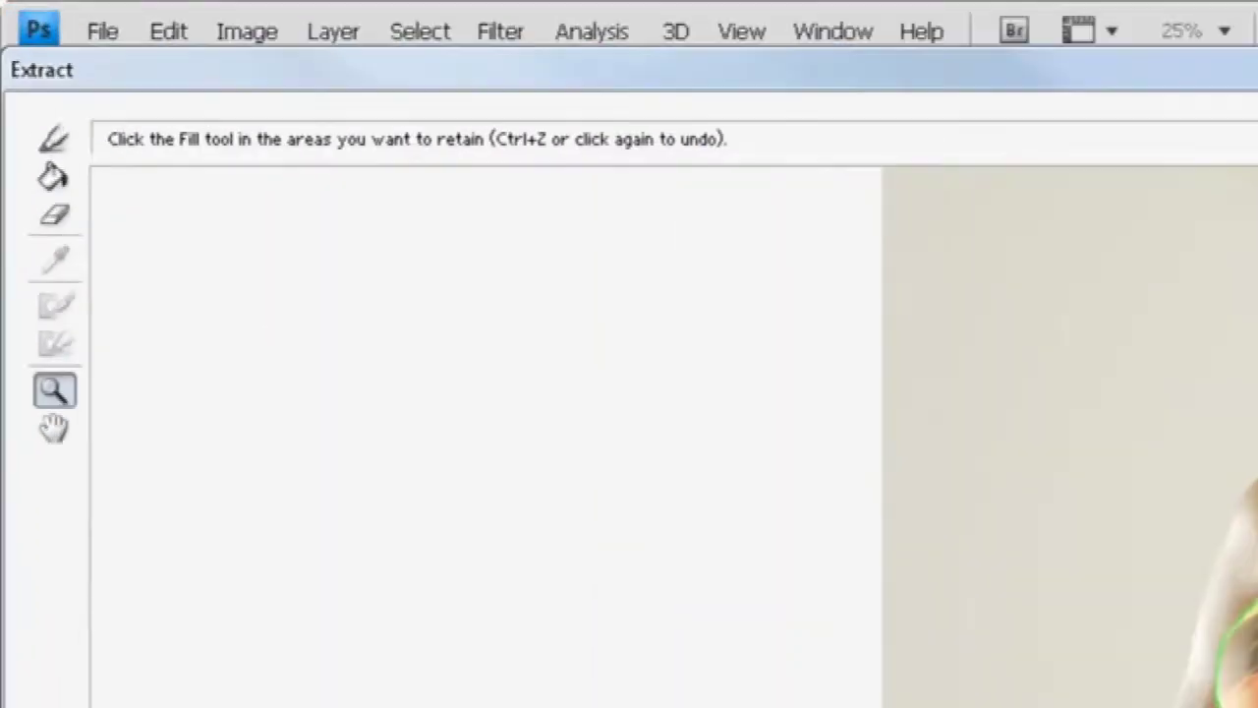
click(70, 232)
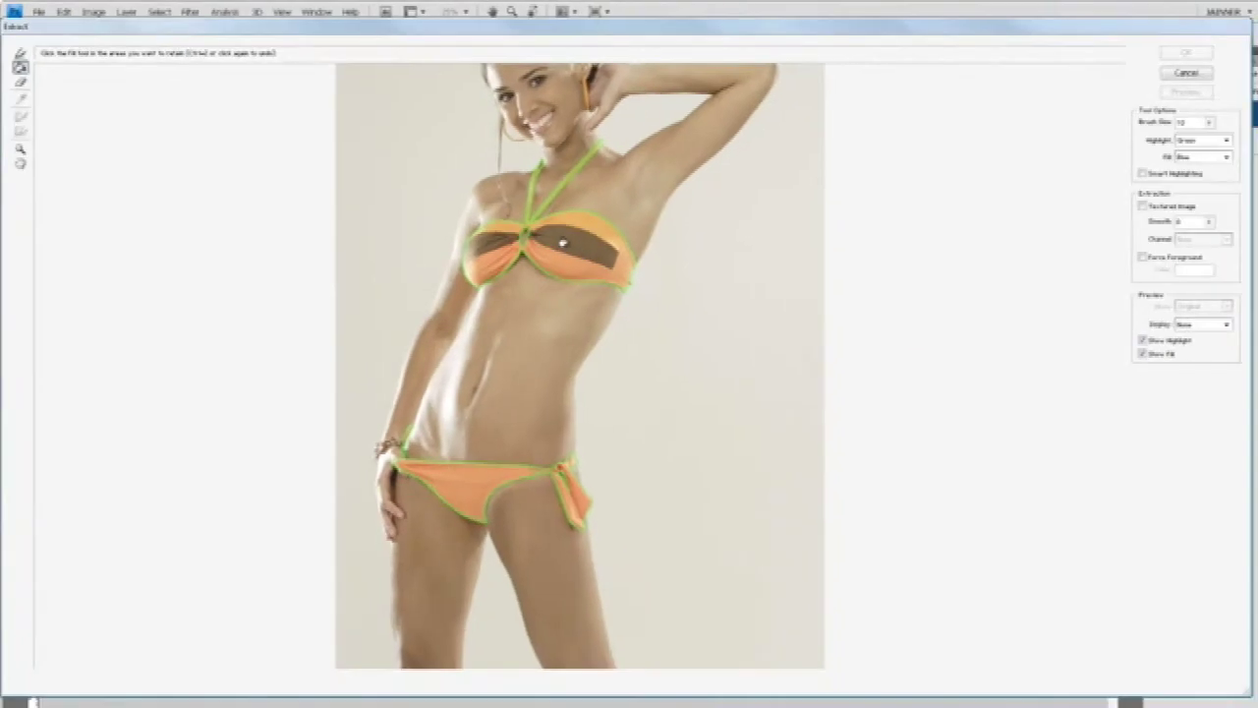
click(536, 250)
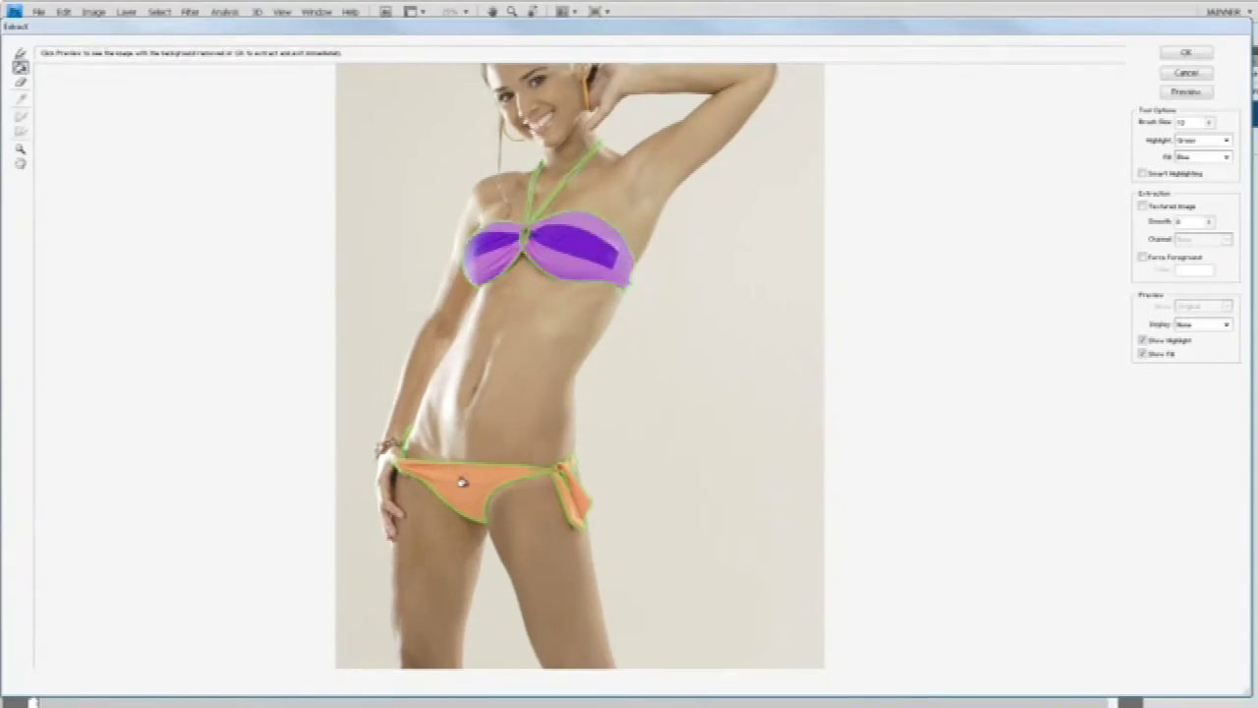
click(464, 482)
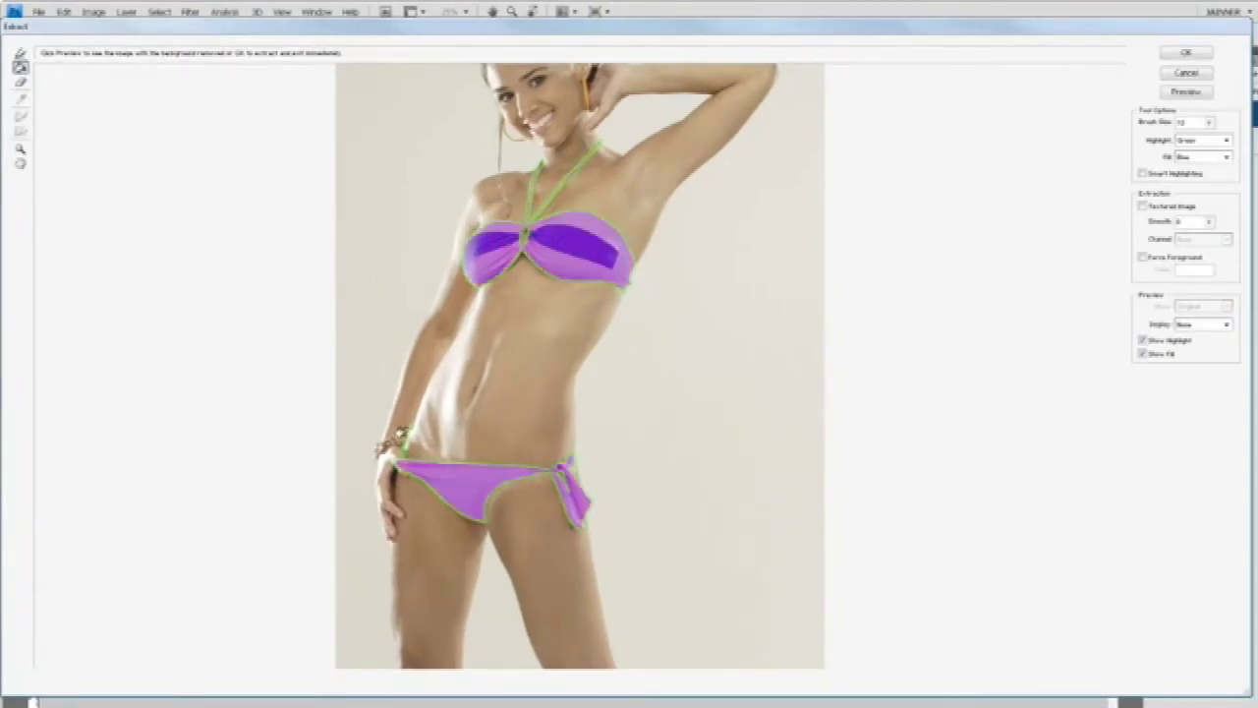
Fill the small strap piece by the hand, then zoom back out to the whole figure
click(20, 147)
drag(398, 433, 450, 486)
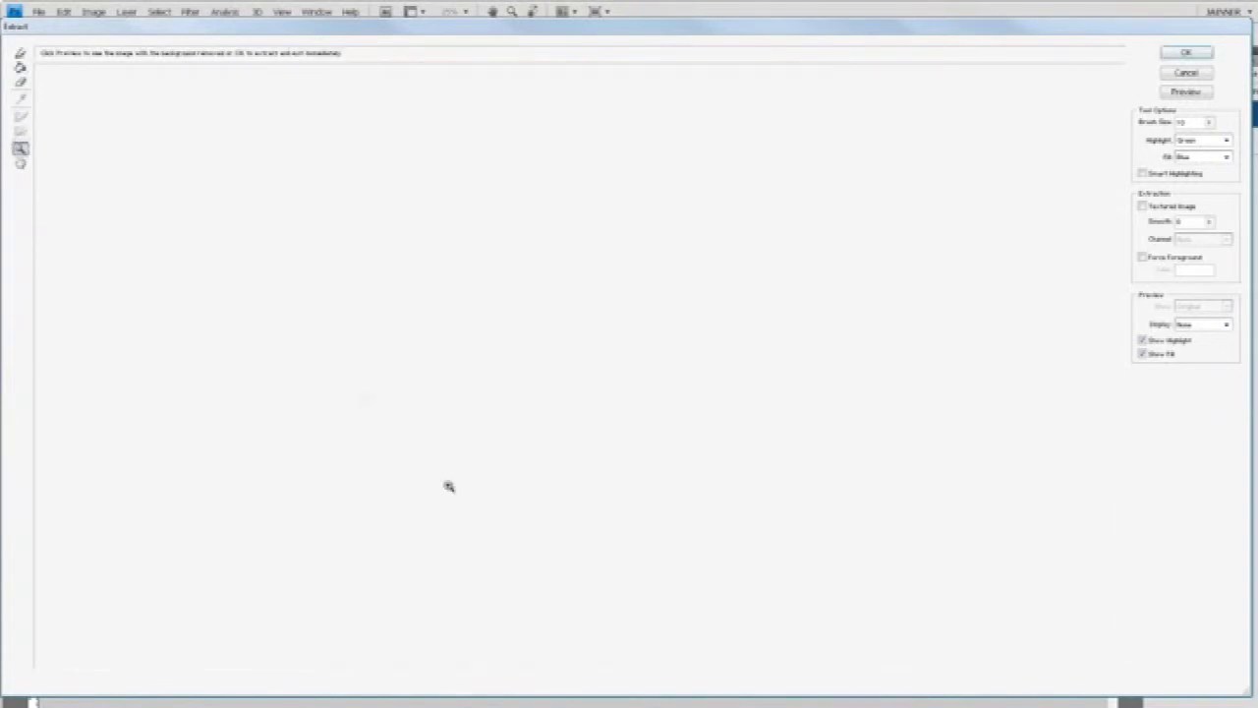
click(20, 67)
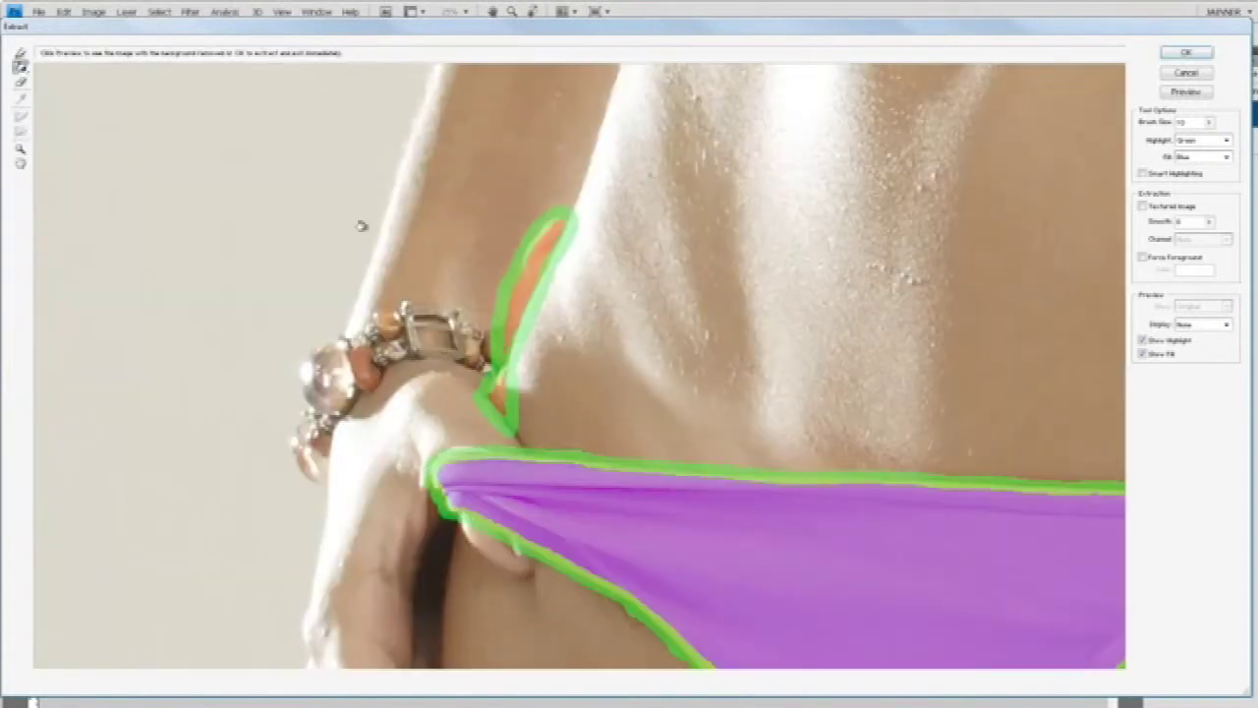
click(512, 305)
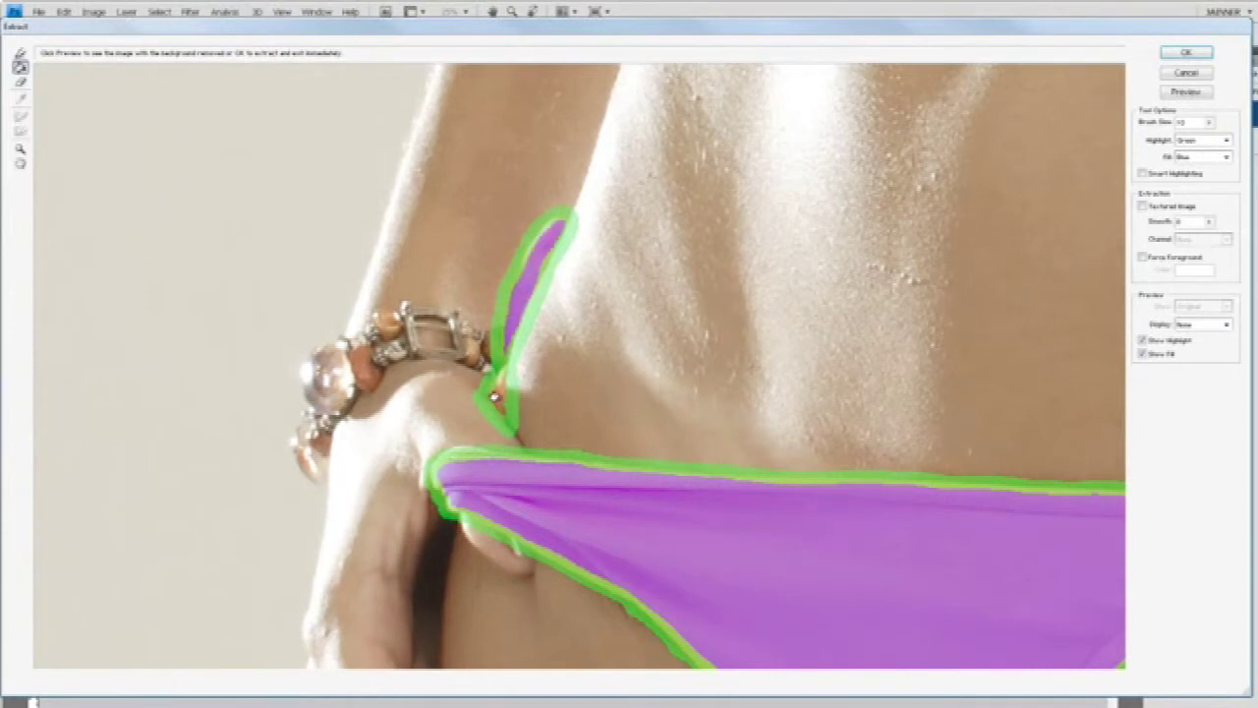
click(20, 147)
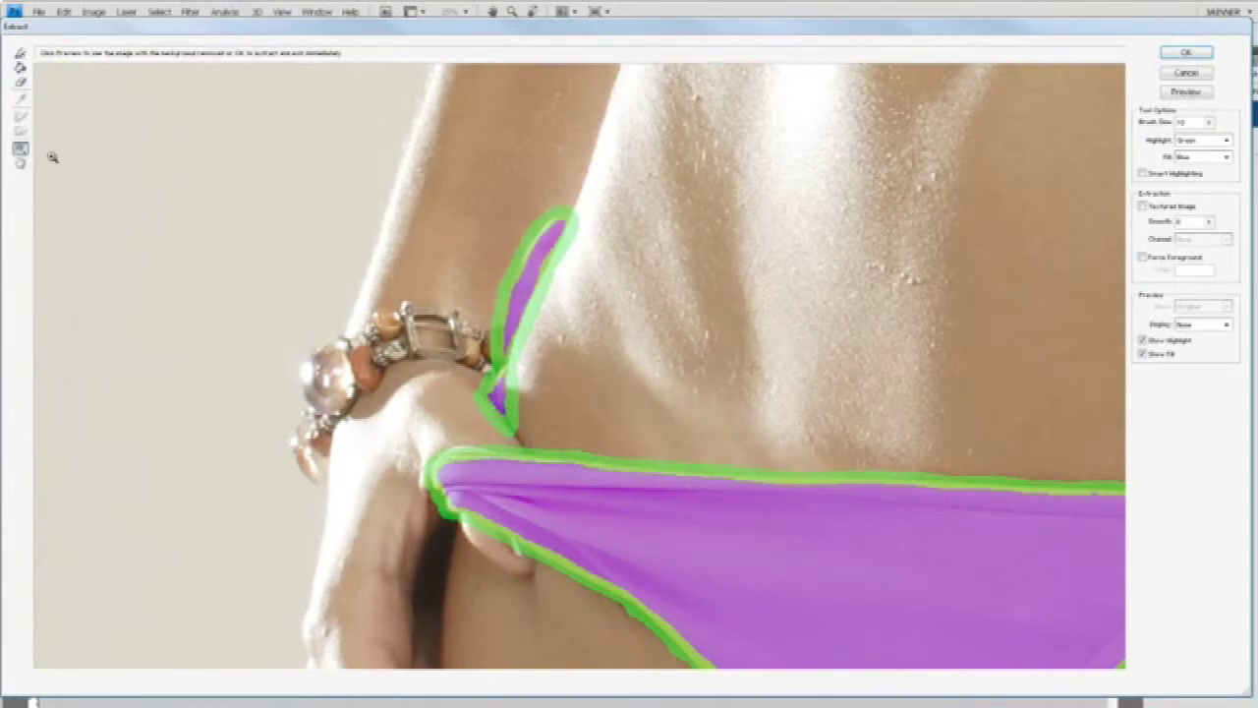
alt+click(570, 263)
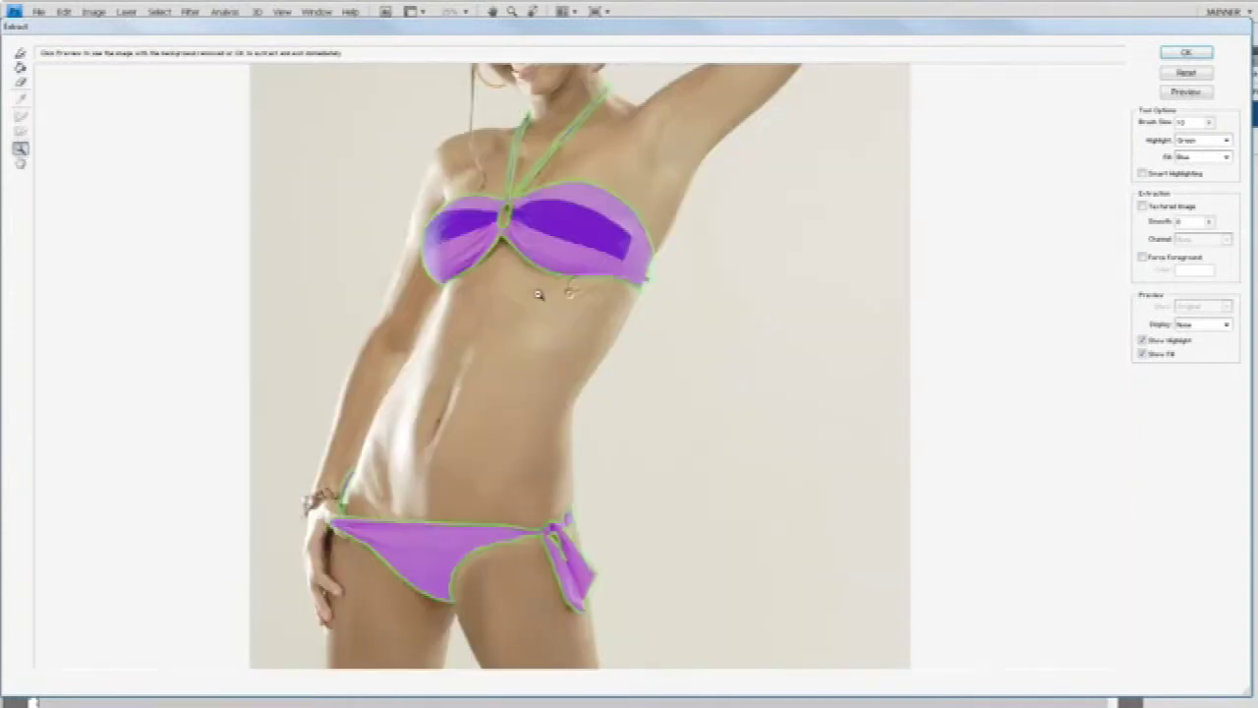
alt+click(558, 292)
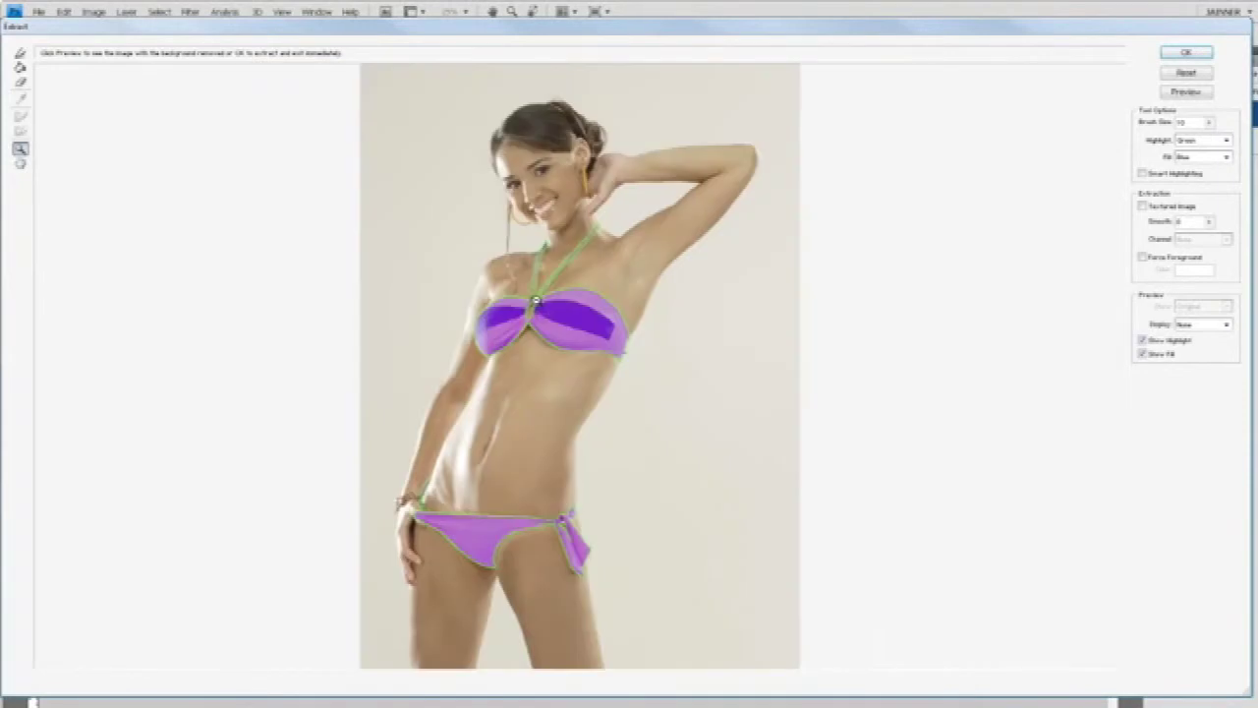
Apply the extraction and set the Background copy layer's blend mode to Color
click(1186, 52)
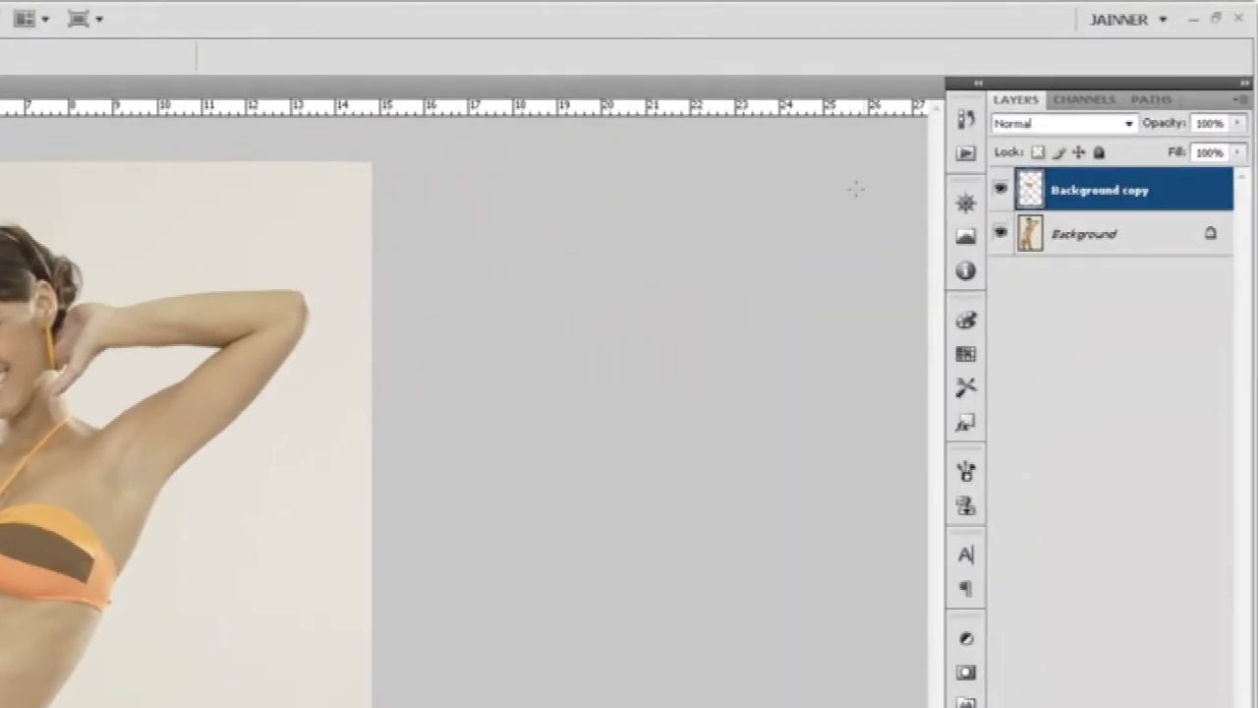
click(1125, 125)
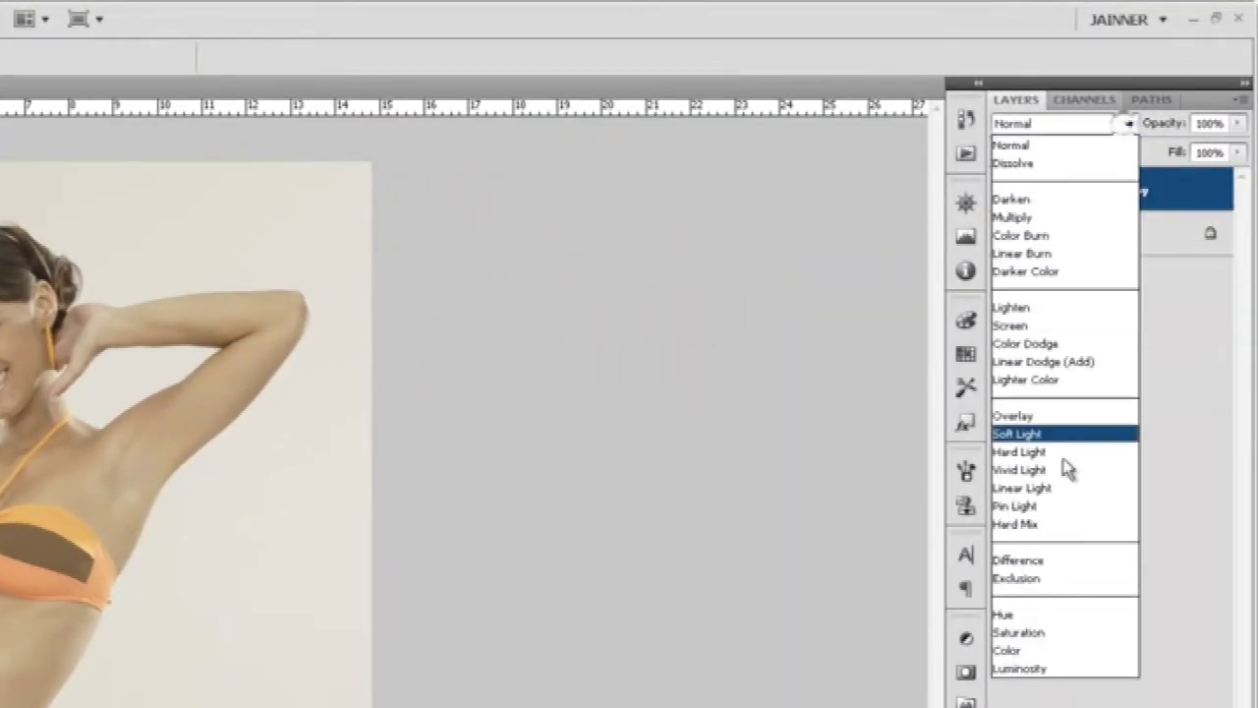
click(1027, 651)
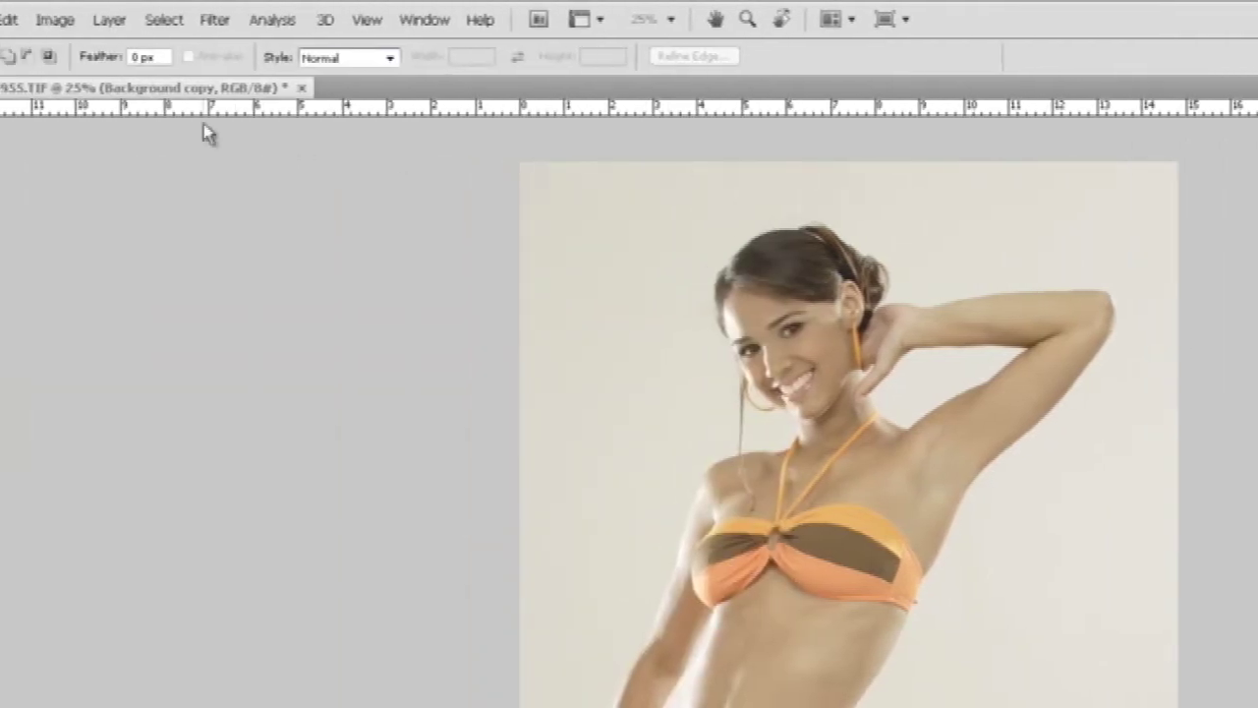
Colorize the bikini with Hue/Saturation at Hue 270 and Saturation 25
click(59, 21)
mouse_move(59, 57)
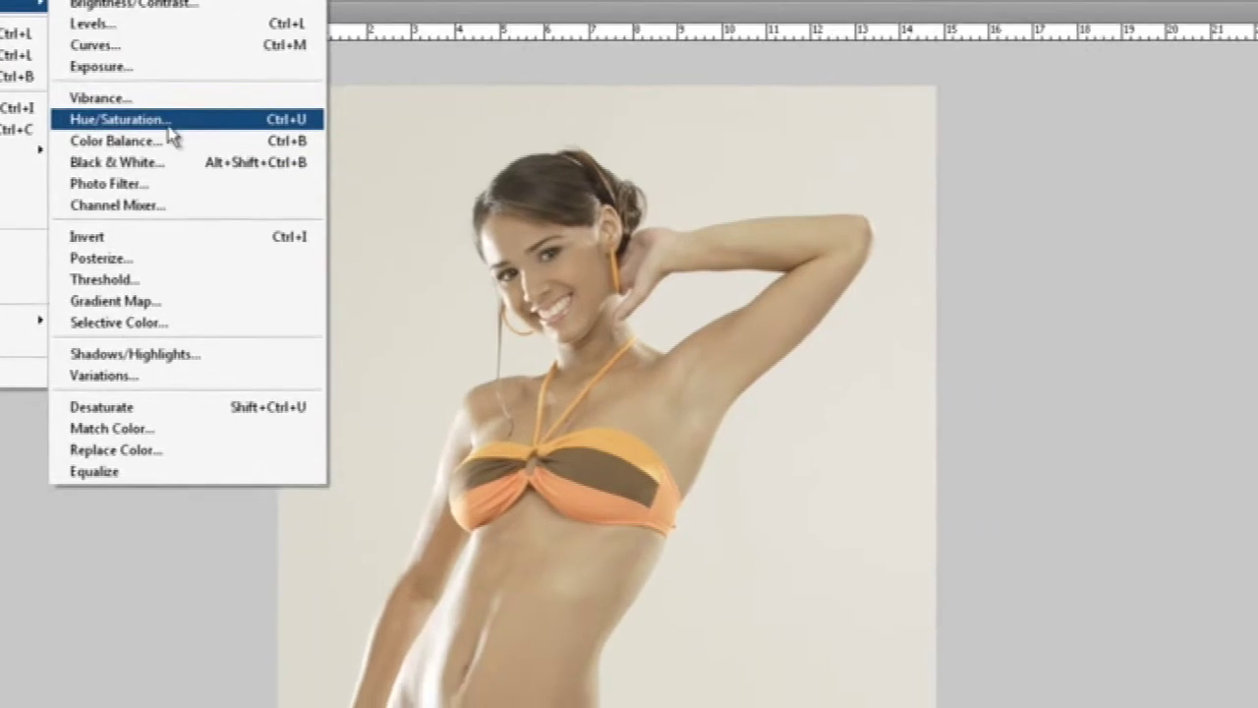
click(169, 123)
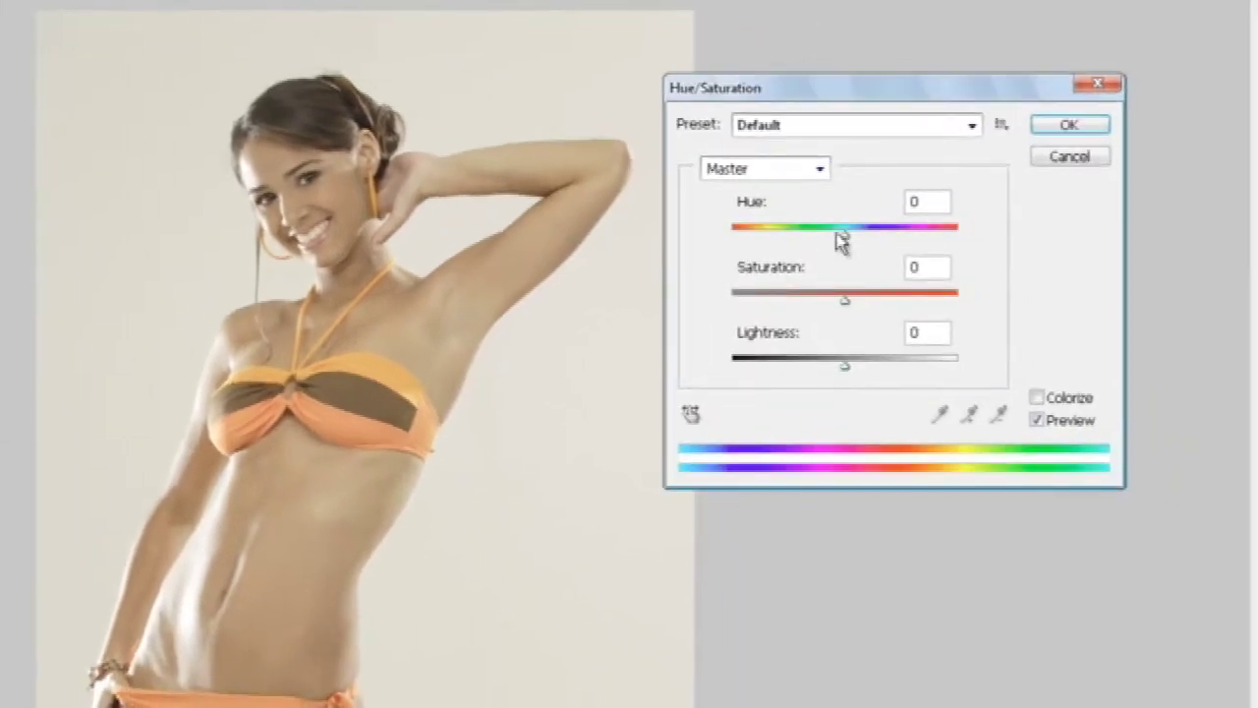
drag(846, 236, 885, 244)
drag(845, 297, 839, 299)
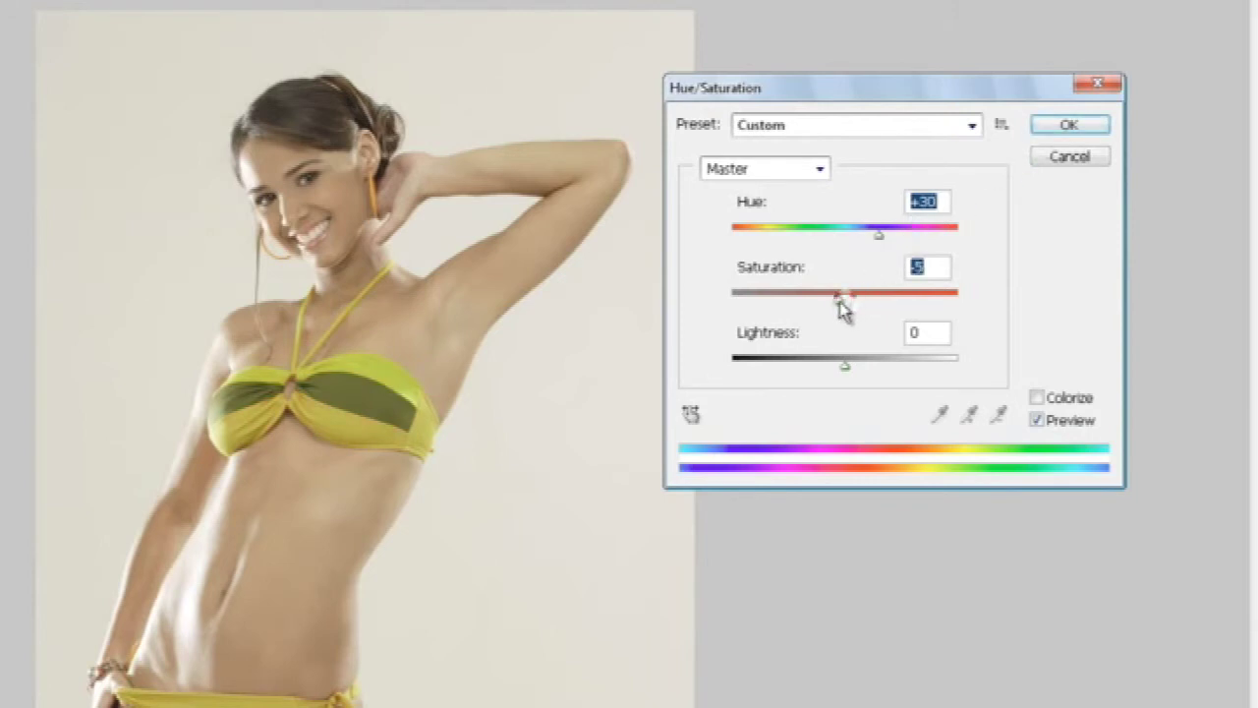
click(1039, 398)
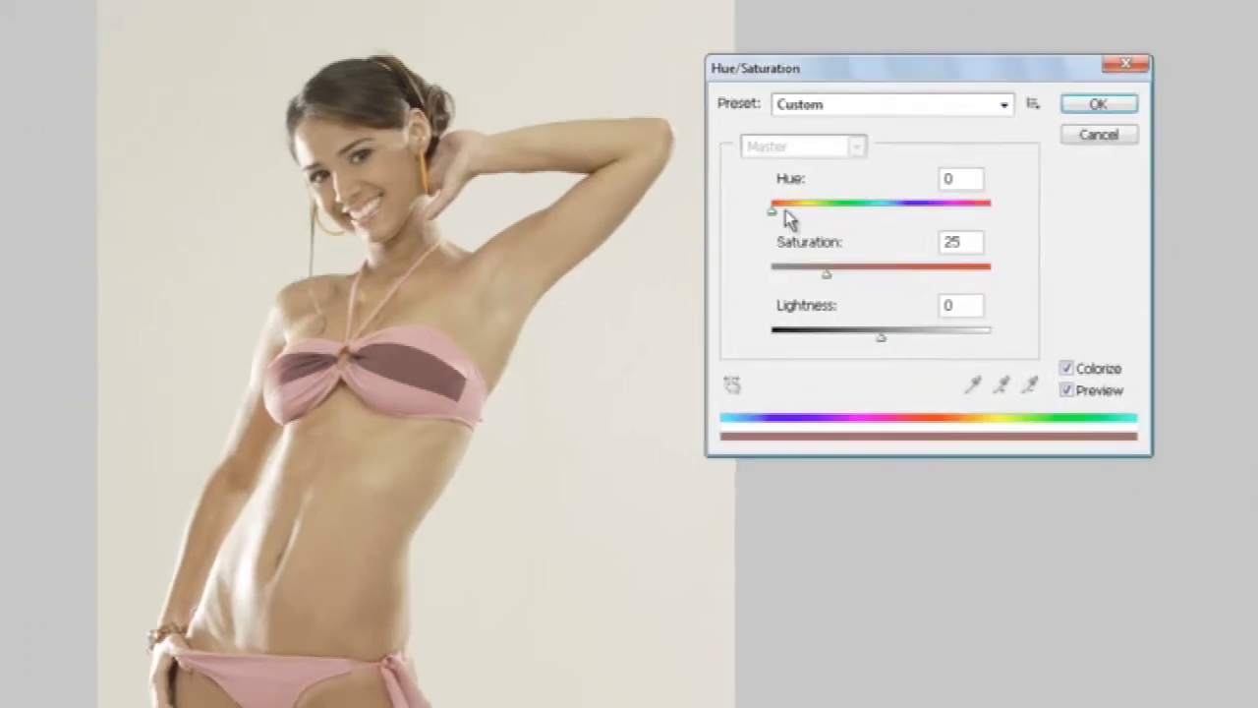
mouse_move(786, 212)
mouse_down()
mouse_move(861, 187)
mouse_move(997, 182)
mouse_move(983, 182)
mouse_up()
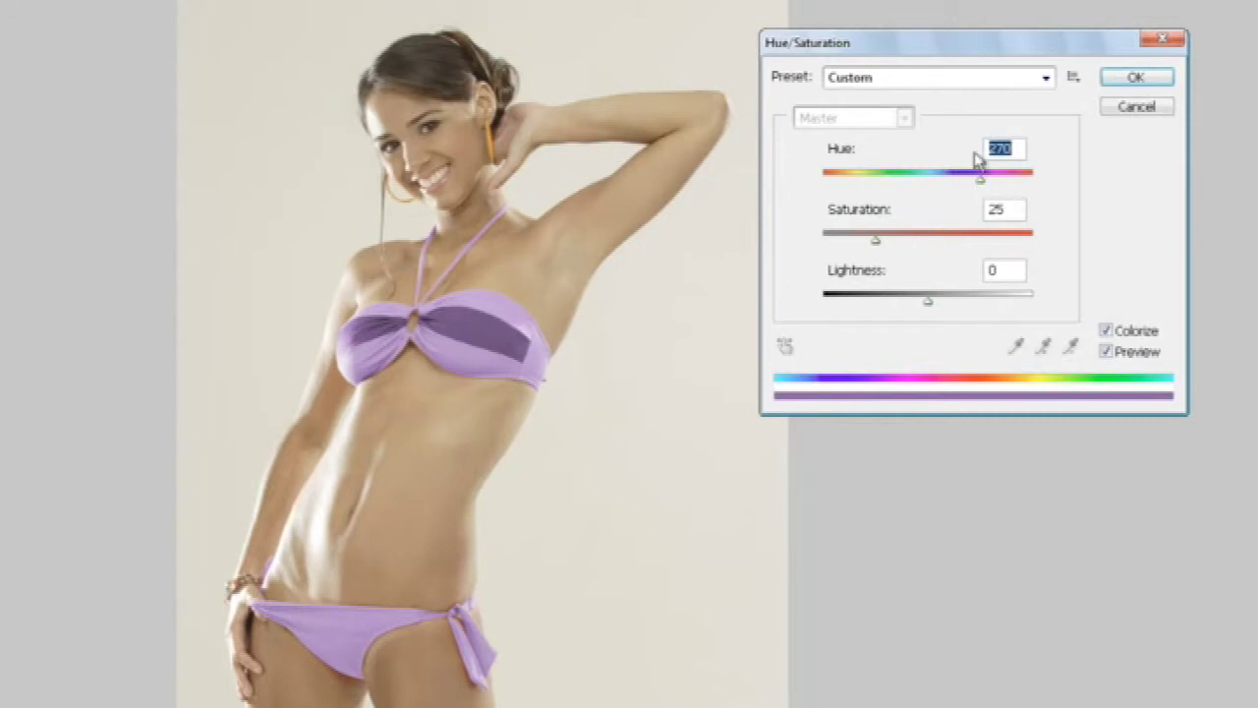
drag(989, 49, 867, 278)
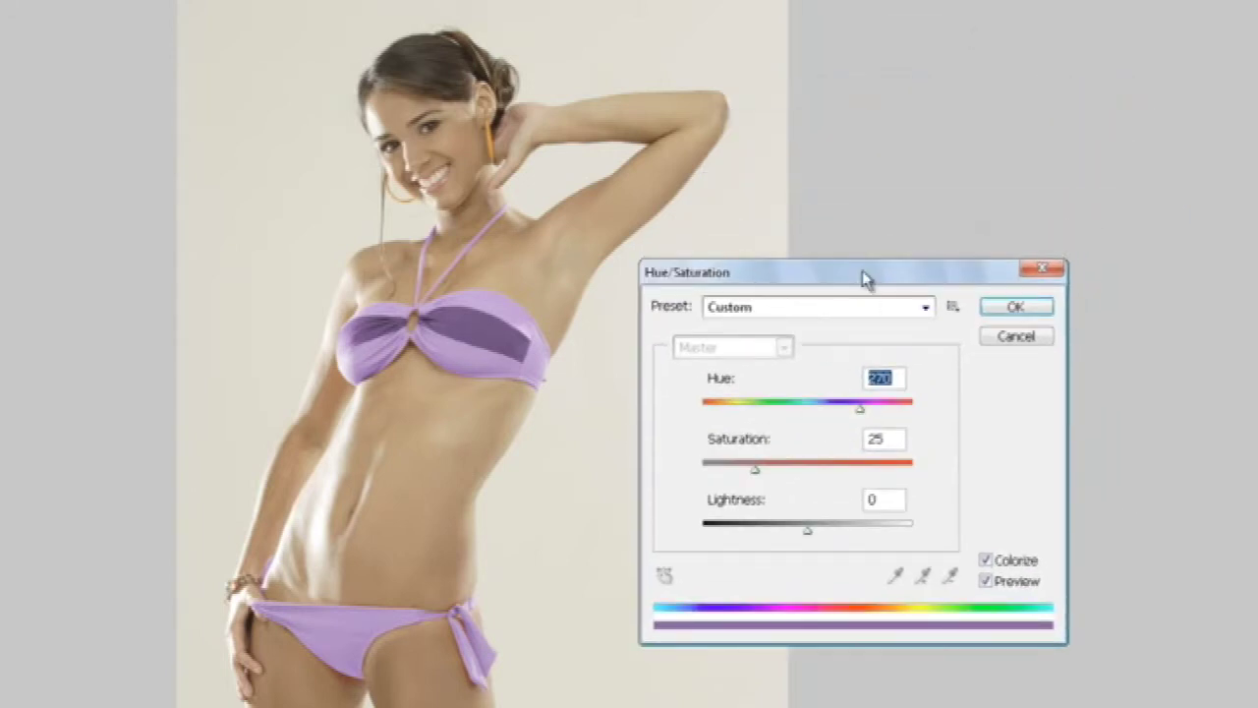
Colorize the bikini a lighter lavender at Hue 259, Saturation 33, Lightness +38, and apply it
drag(862, 278, 784, 270)
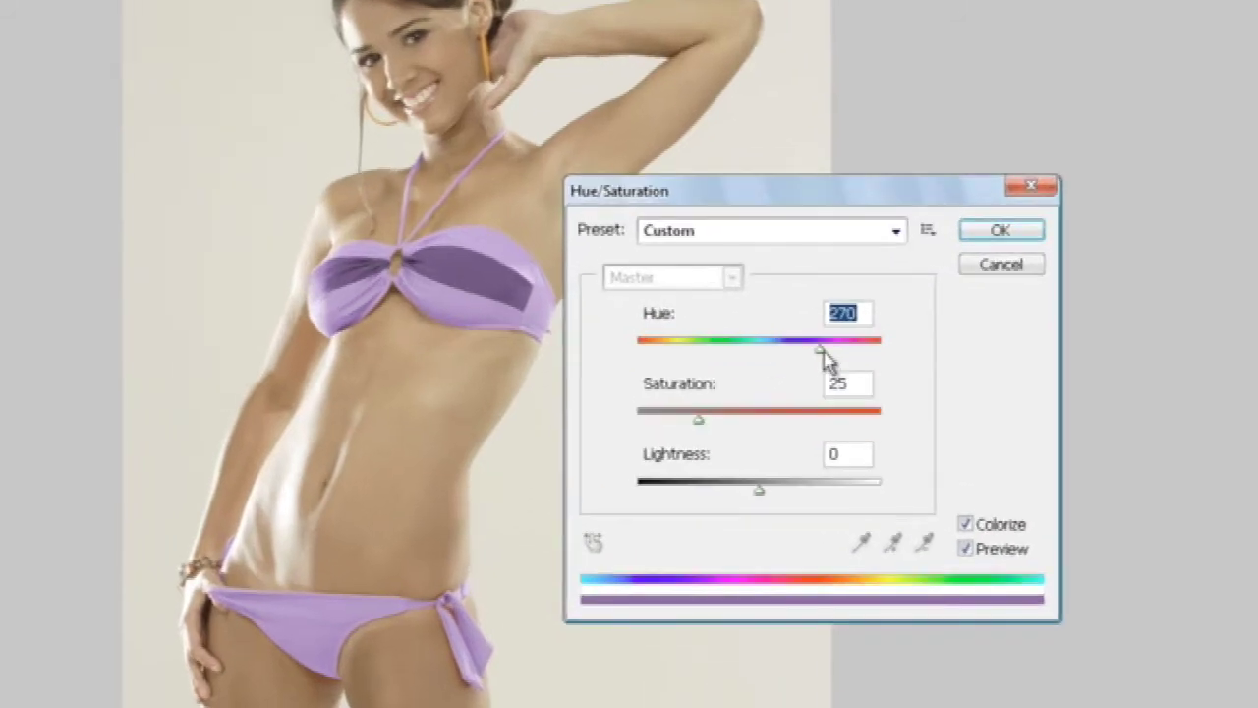
drag(820, 352, 776, 350)
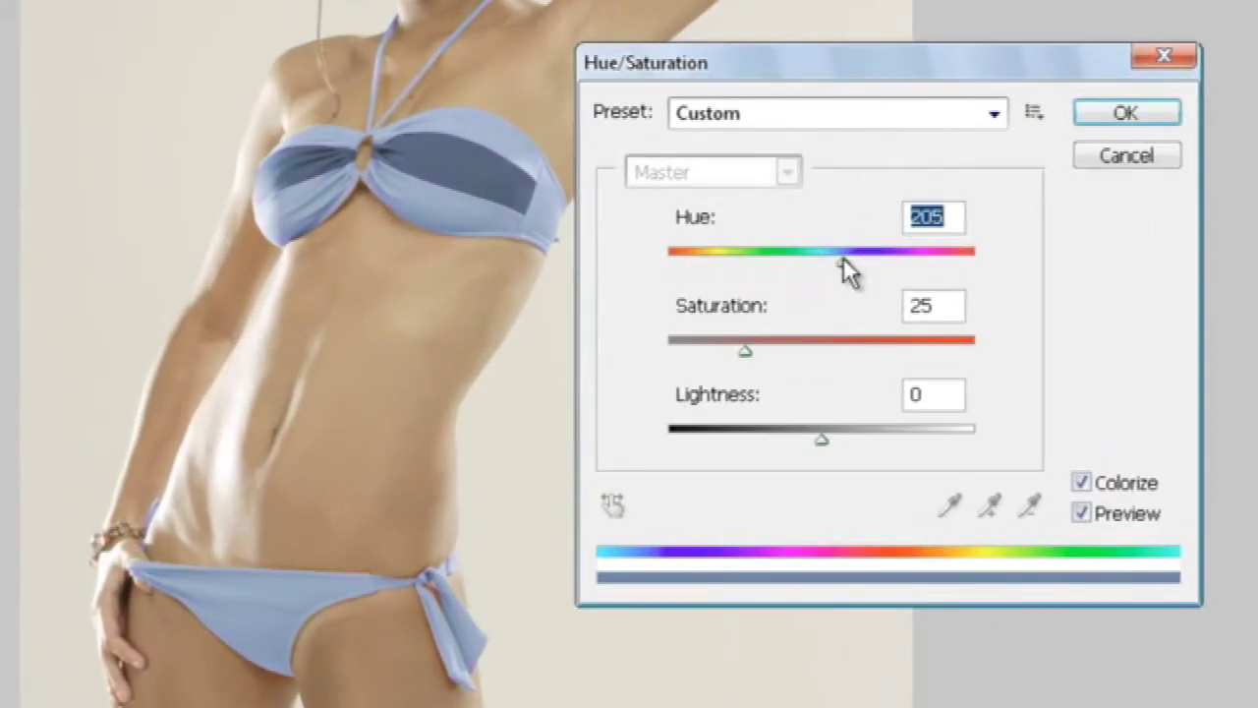
drag(842, 258, 892, 261)
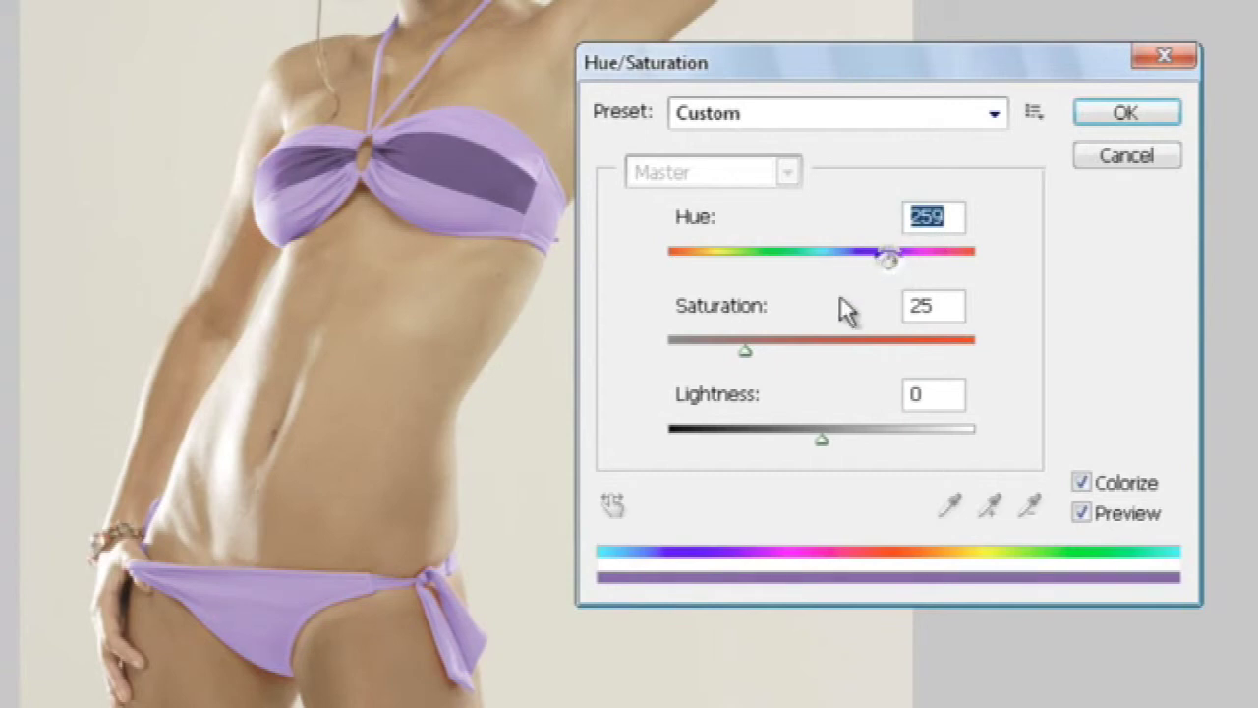
mouse_move(745, 346)
mouse_down()
mouse_move(803, 344)
mouse_move(773, 344)
mouse_up()
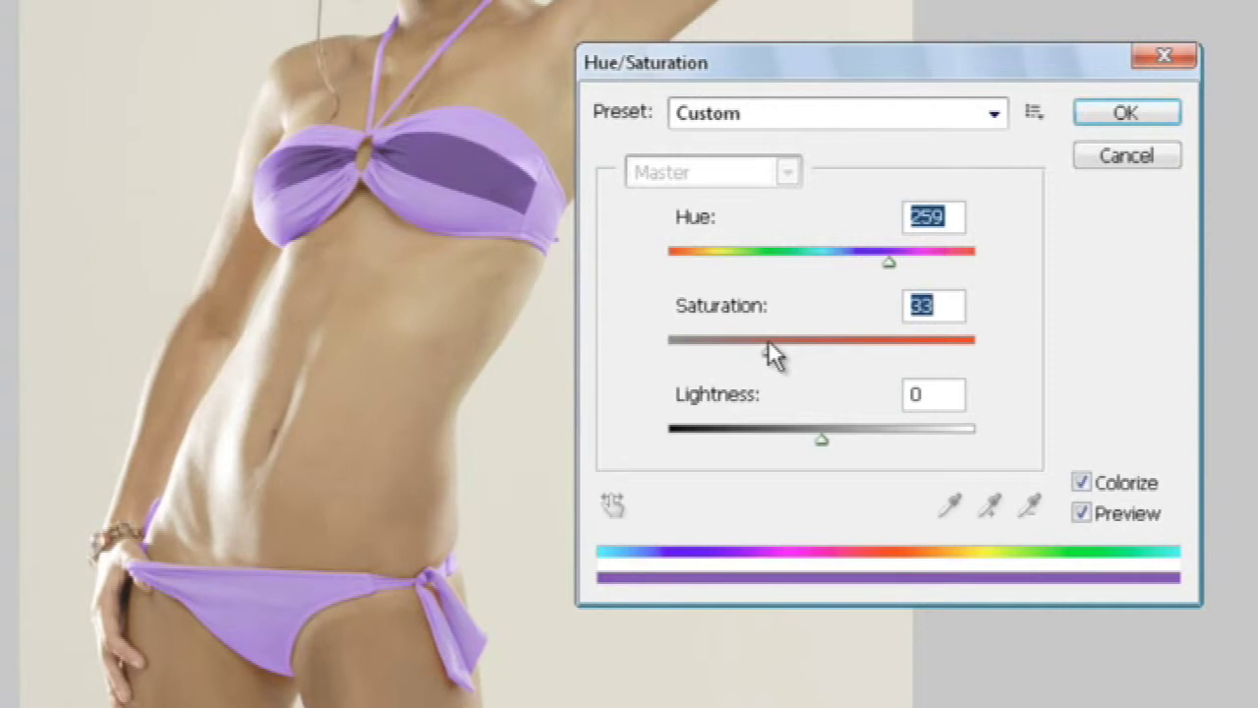
mouse_move(820, 439)
mouse_down()
mouse_move(773, 442)
mouse_move(880, 431)
mouse_up()
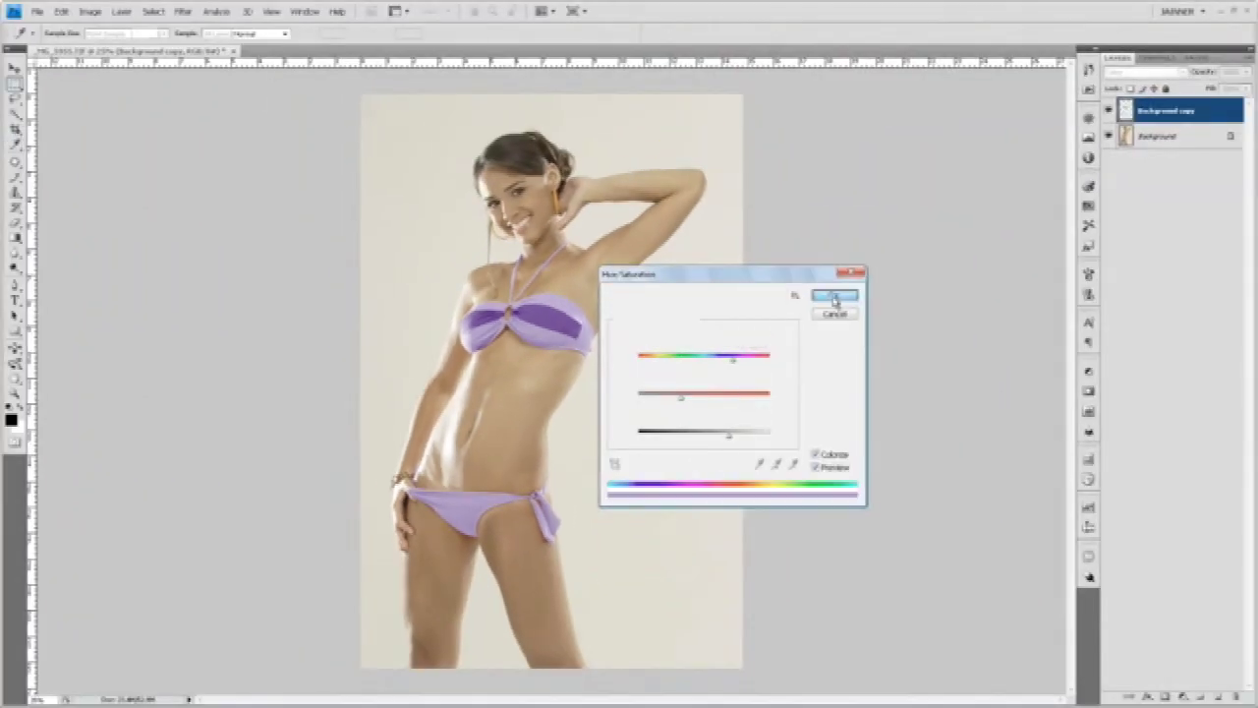
click(1121, 116)
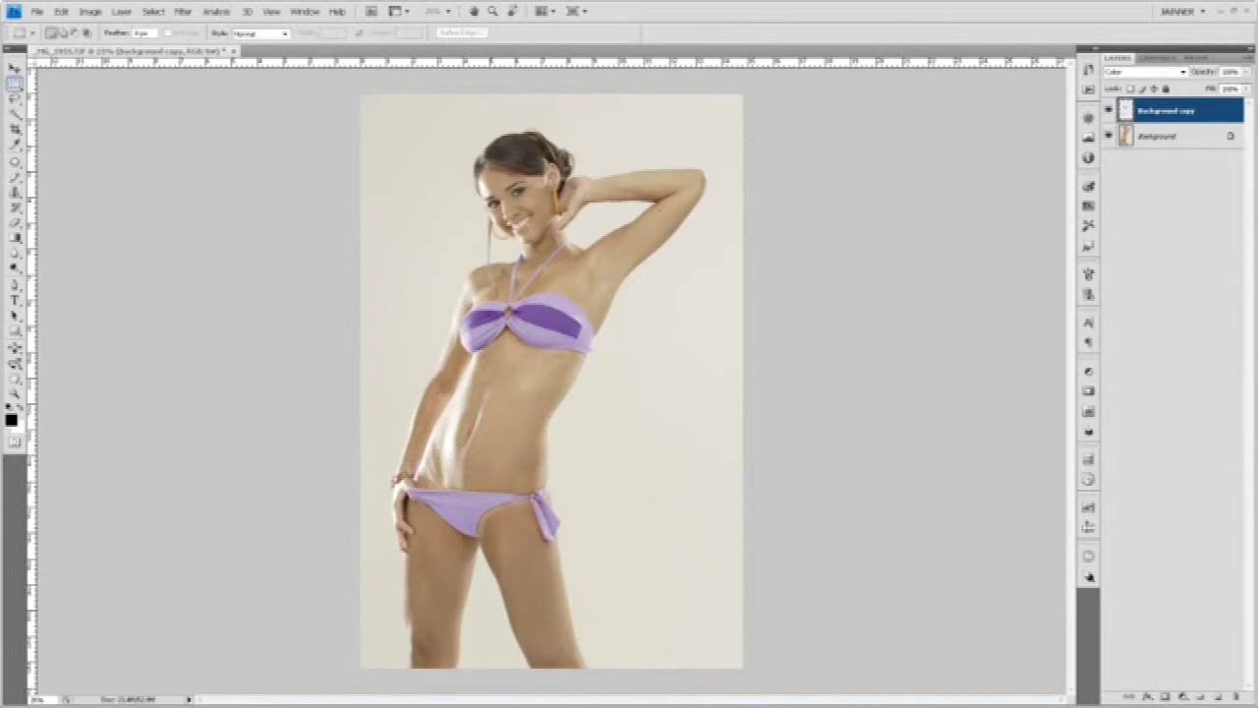
Zoom onto the bikini top, duplicate Background copy as Background copy 2, and open Filter > Extract
click(15, 393)
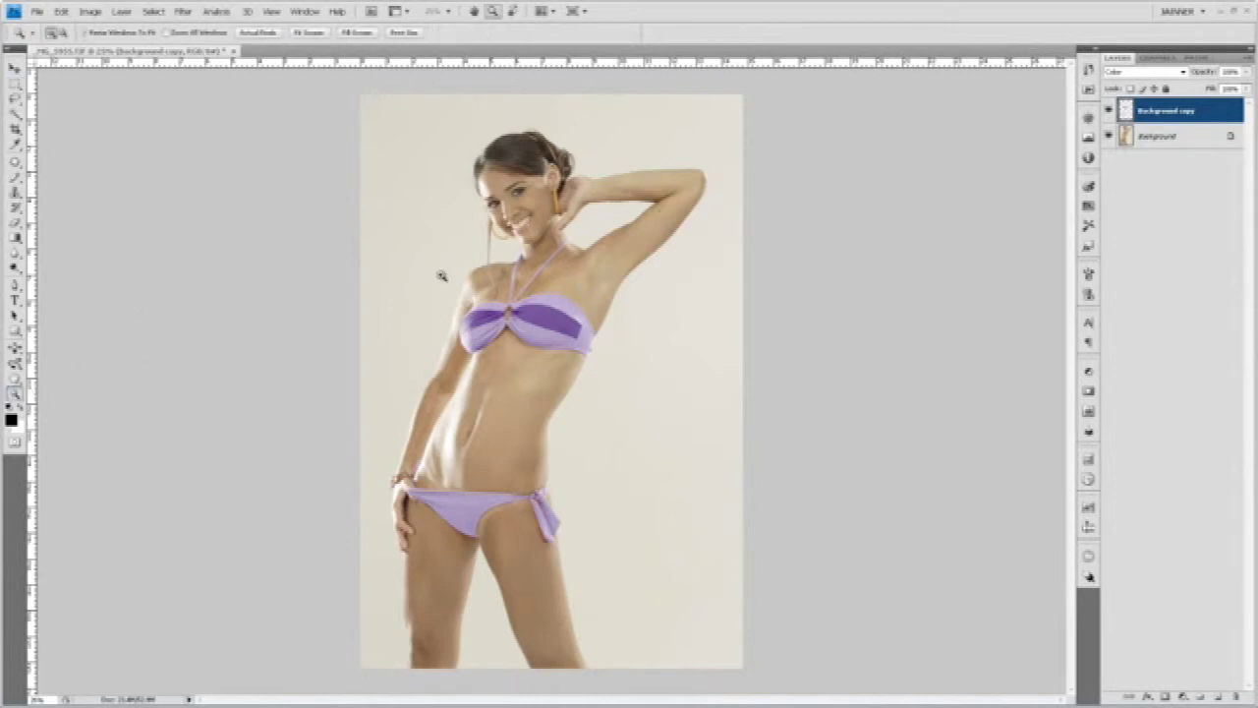
click(534, 332)
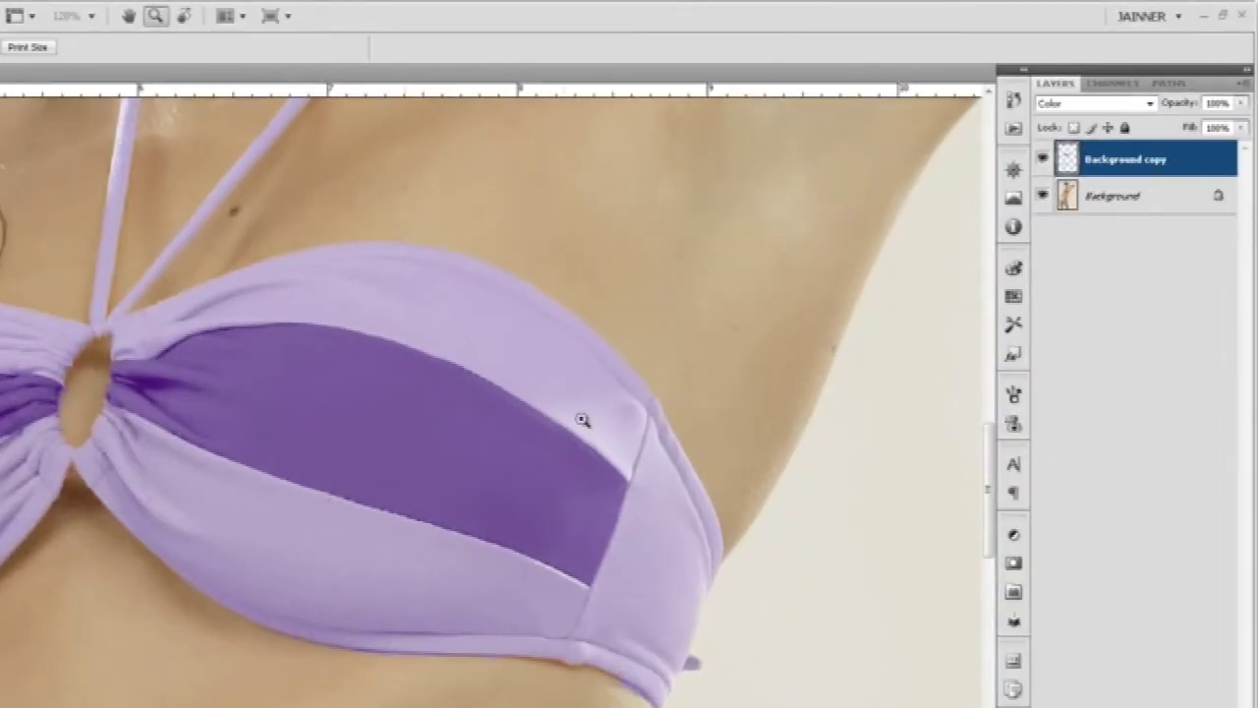
mouse_move(1150, 165)
mouse_down()
mouse_move(1185, 587)
mouse_move(1218, 695)
mouse_up()
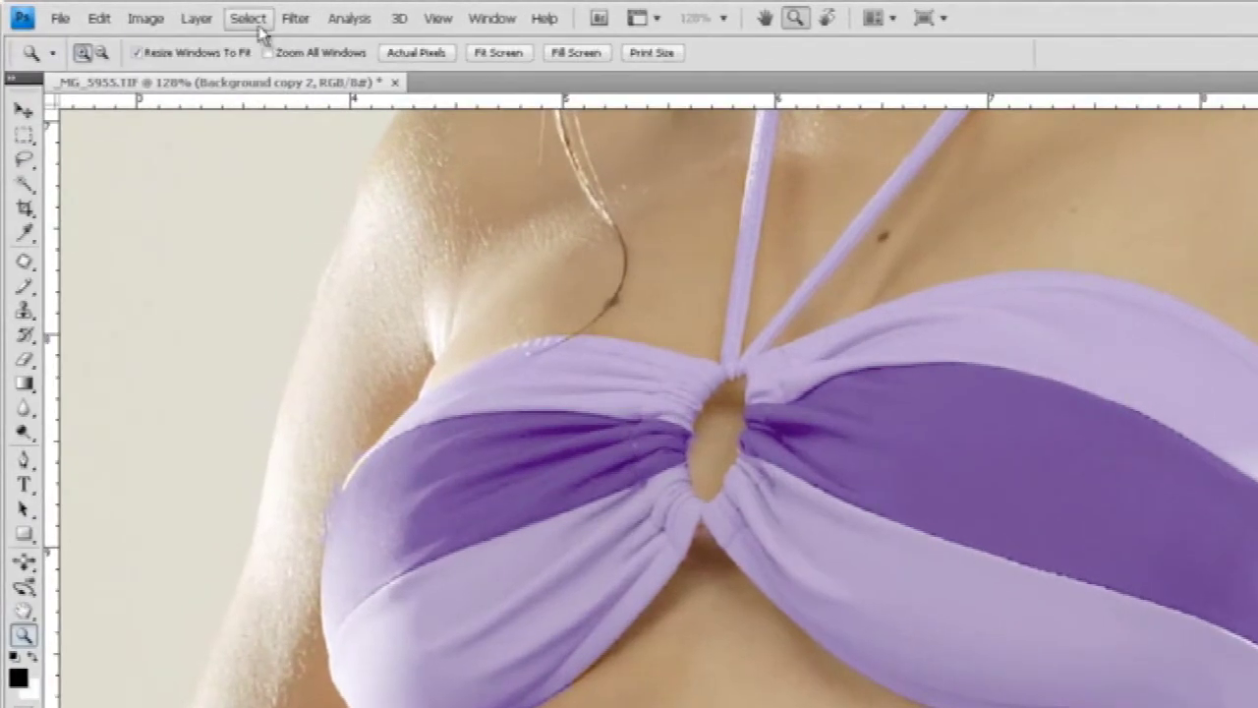
click(184, 14)
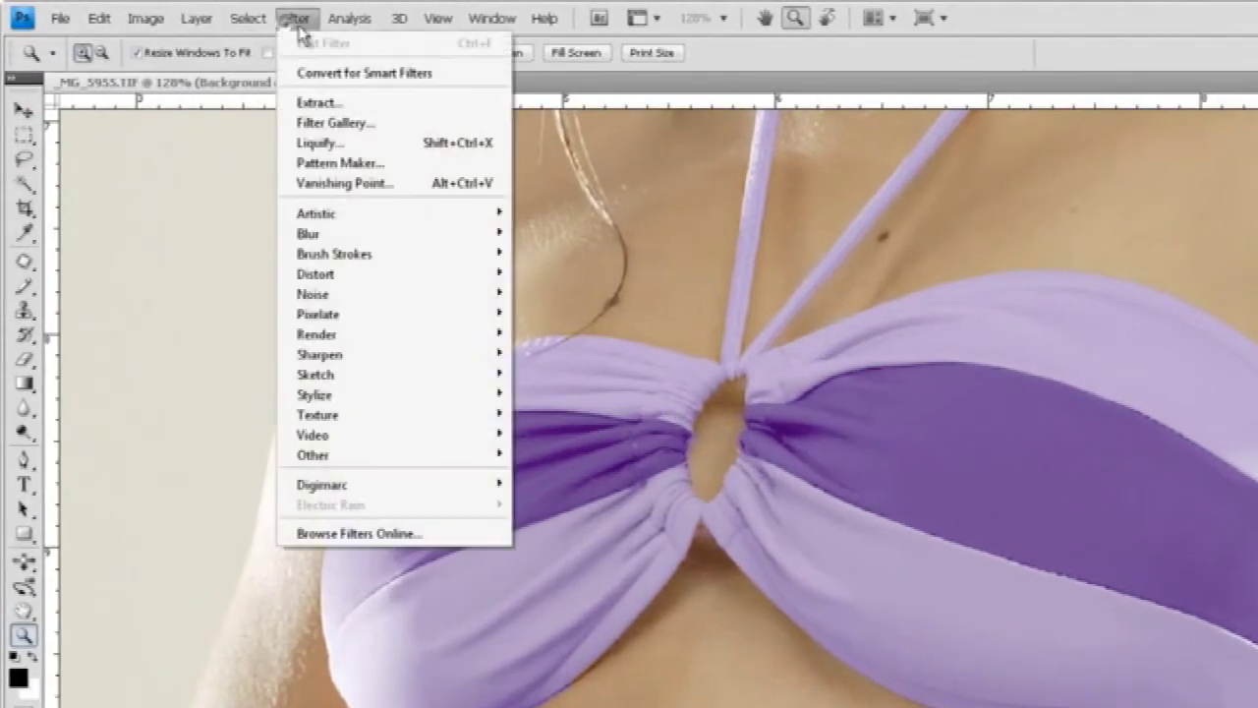
click(321, 102)
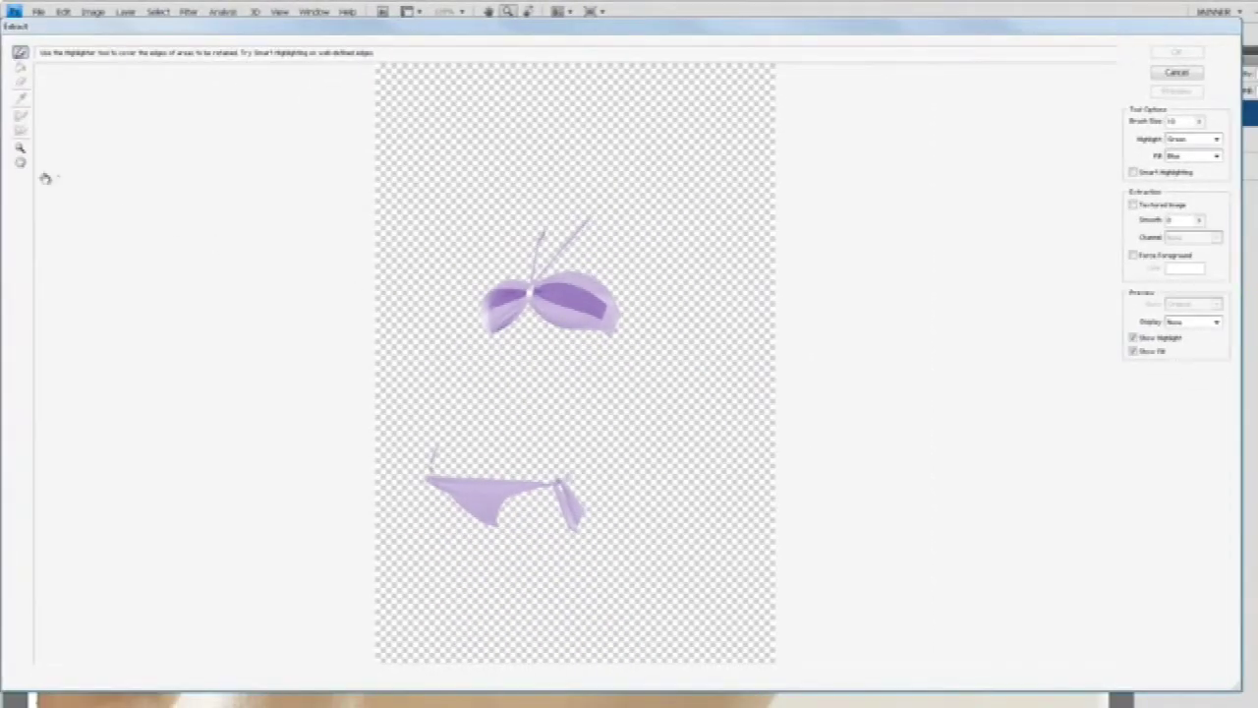
Zoom the Extract preview onto the top and edge-highlight the left cup's lower panel
click(20, 147)
drag(463, 286, 638, 363)
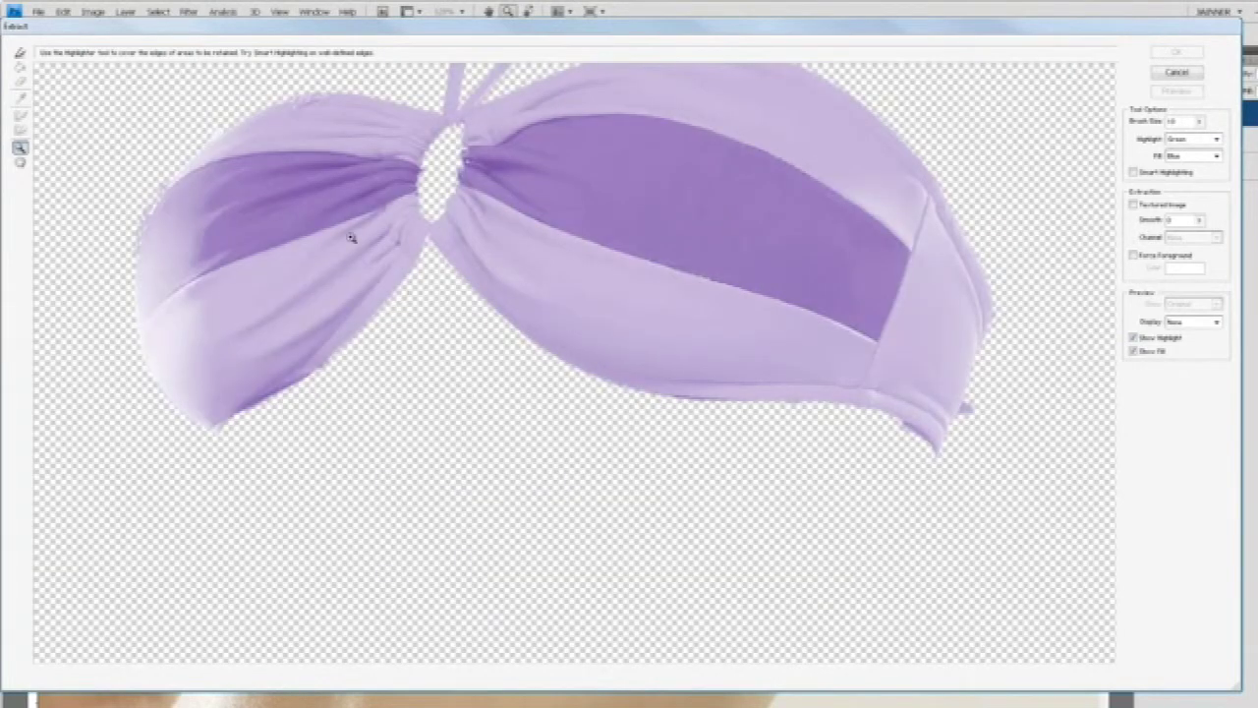
click(20, 52)
drag(141, 338, 161, 311)
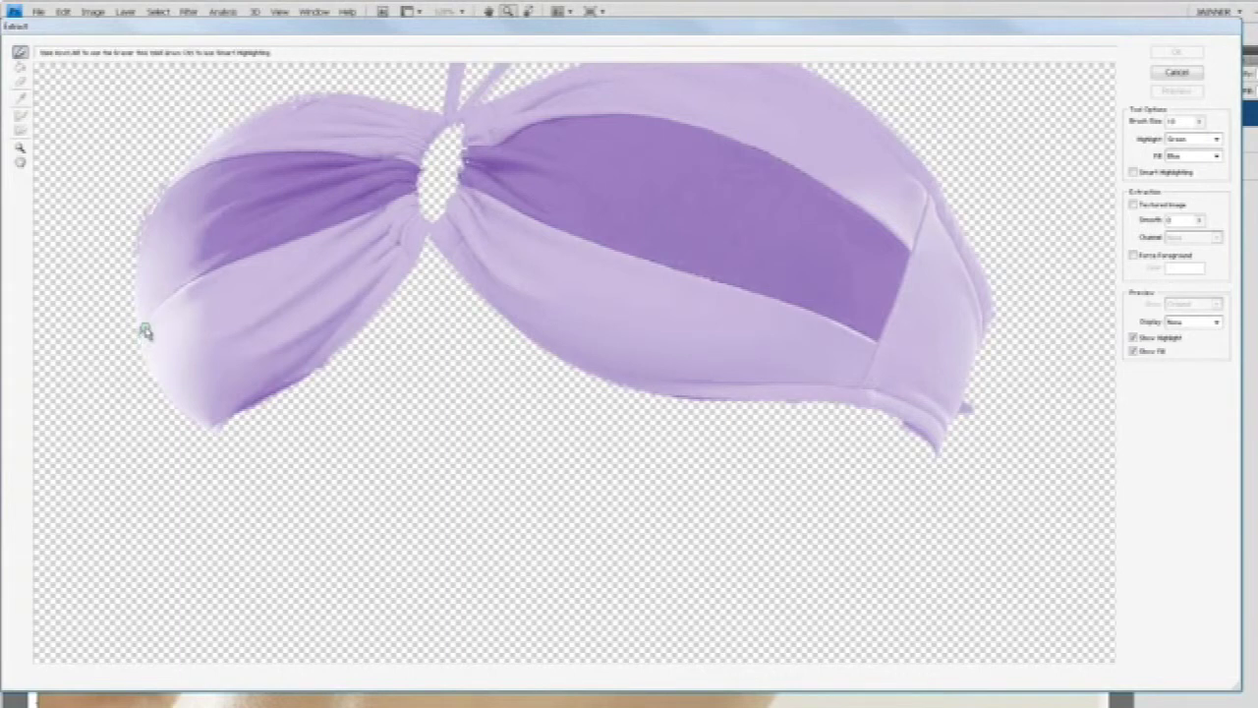
drag(218, 274, 236, 262)
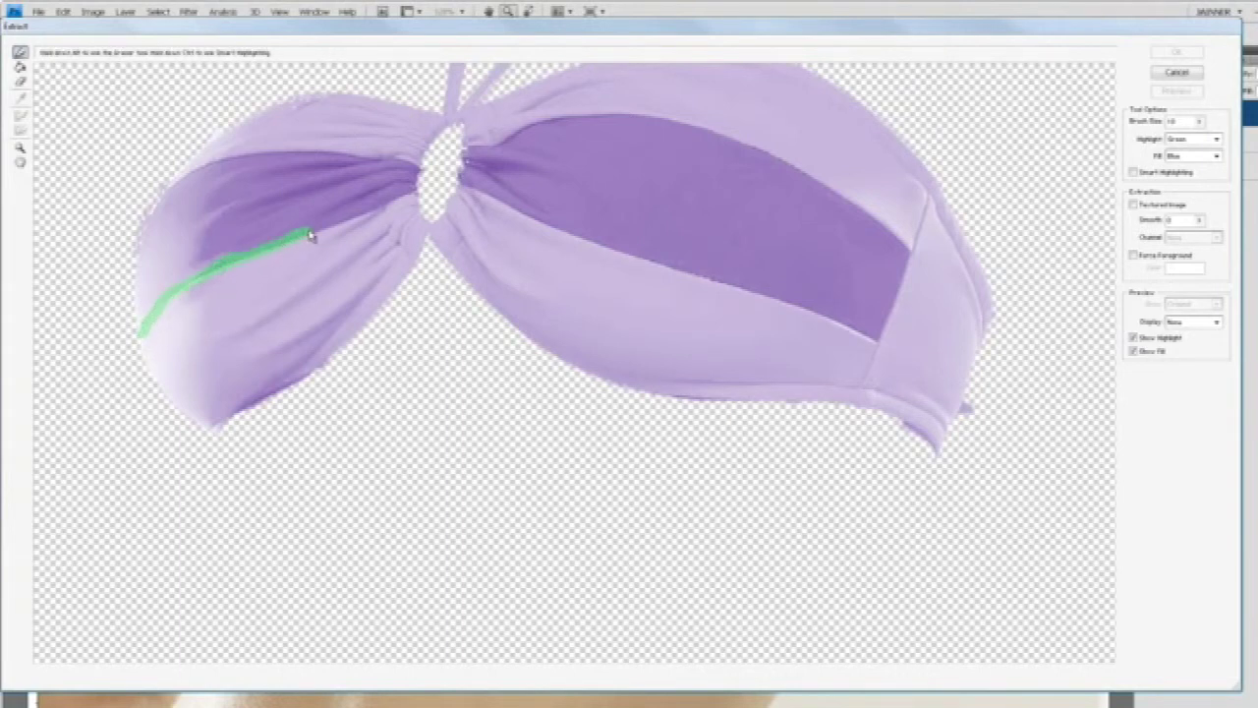
mouse_move(310, 233)
mouse_down()
mouse_move(292, 244)
mouse_move(314, 236)
mouse_up()
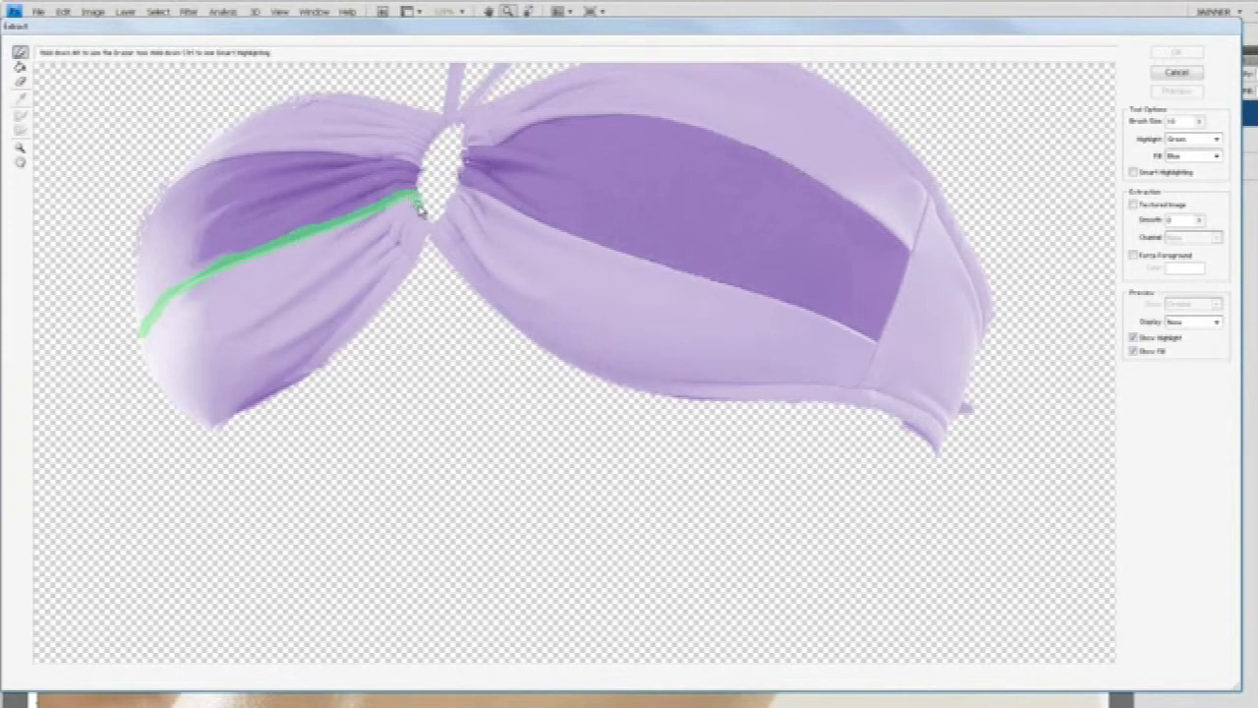
mouse_move(420, 263)
mouse_down()
mouse_move(352, 337)
mouse_move(183, 433)
mouse_up()
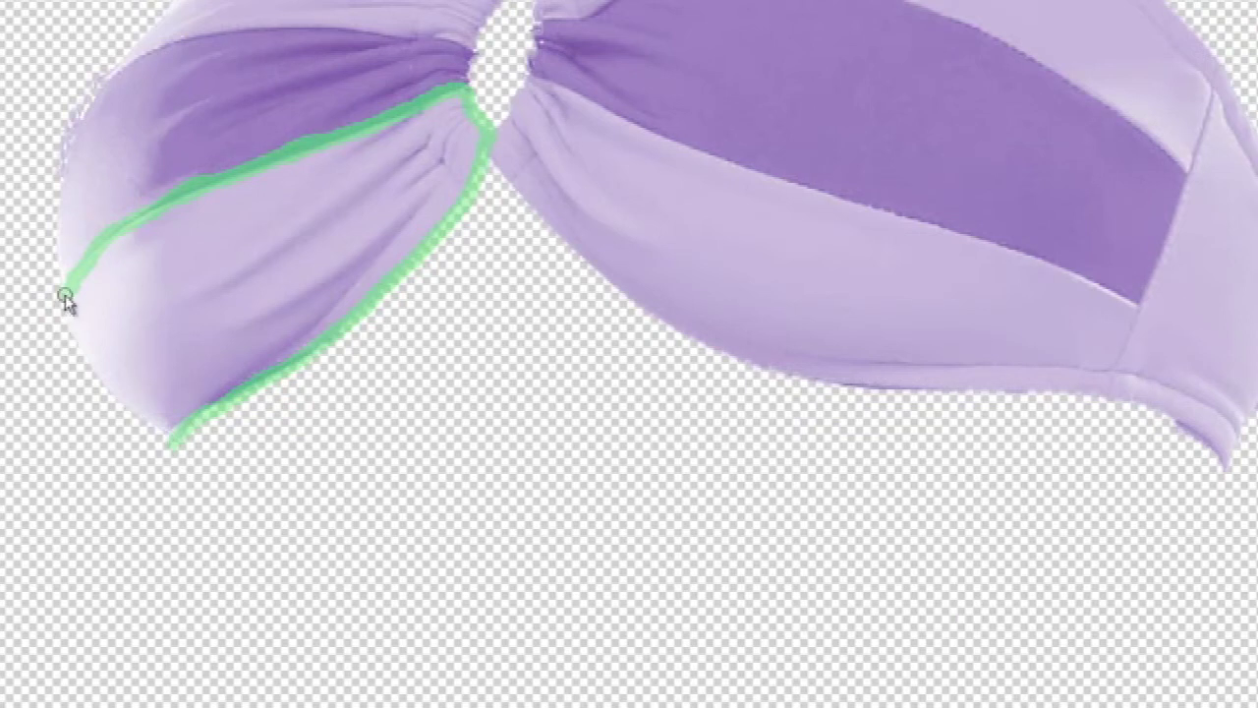
mouse_move(65, 301)
mouse_down()
mouse_move(84, 364)
mouse_move(127, 416)
mouse_move(171, 434)
mouse_up()
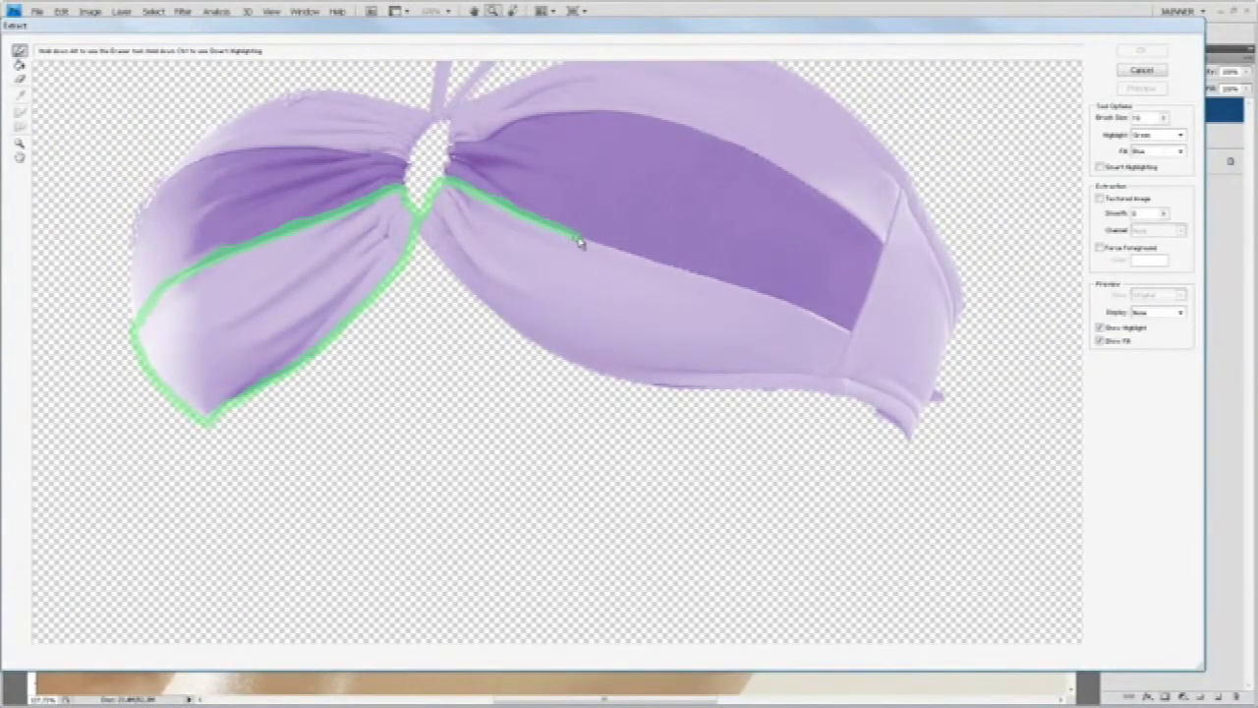
Edge-highlight the right cup's lower panel along the dark band and seams
drag(580, 243, 717, 284)
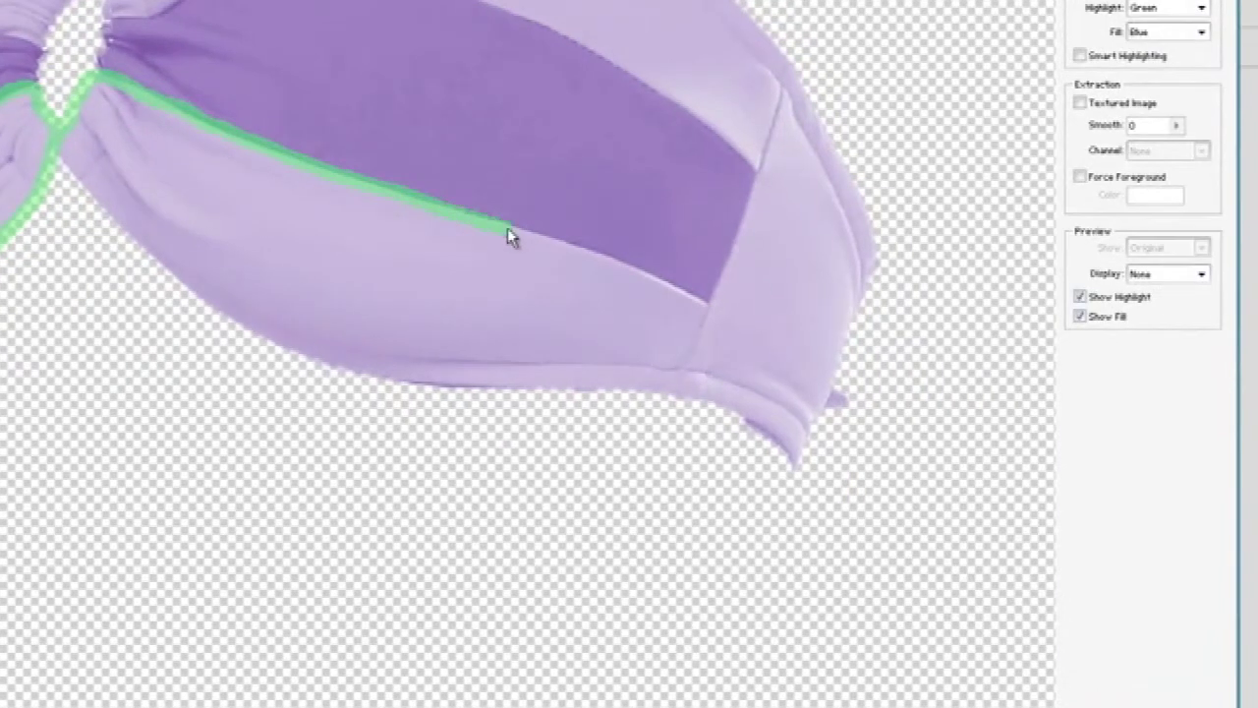
drag(507, 231, 712, 298)
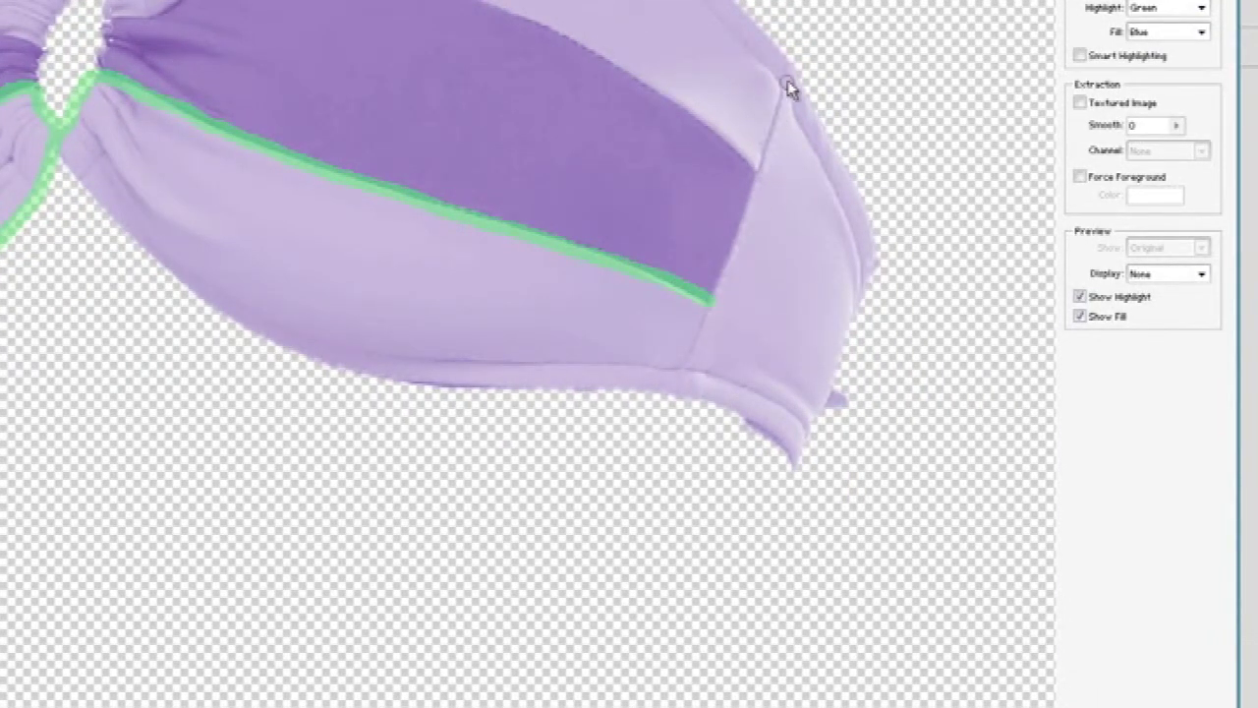
mouse_move(777, 93)
mouse_down()
mouse_move(753, 210)
mouse_move(709, 305)
mouse_up()
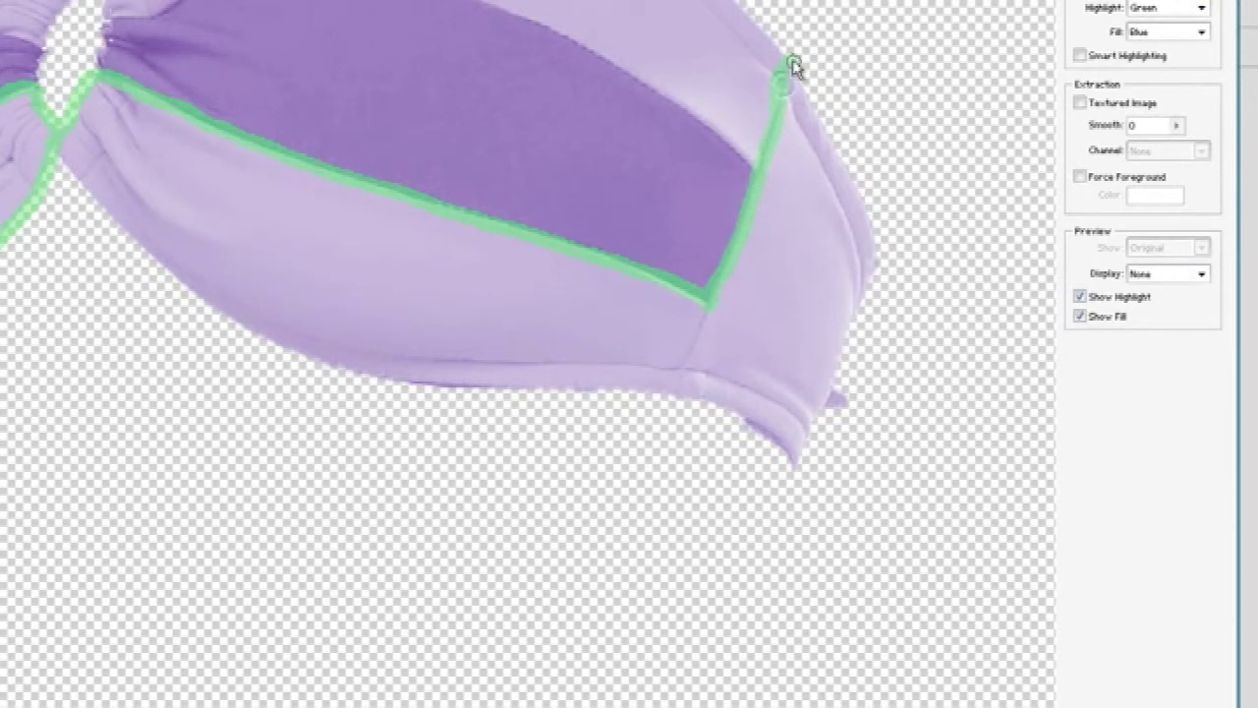
mouse_move(793, 62)
mouse_down()
mouse_move(871, 191)
mouse_move(946, 259)
mouse_move(959, 283)
mouse_move(942, 364)
mouse_up()
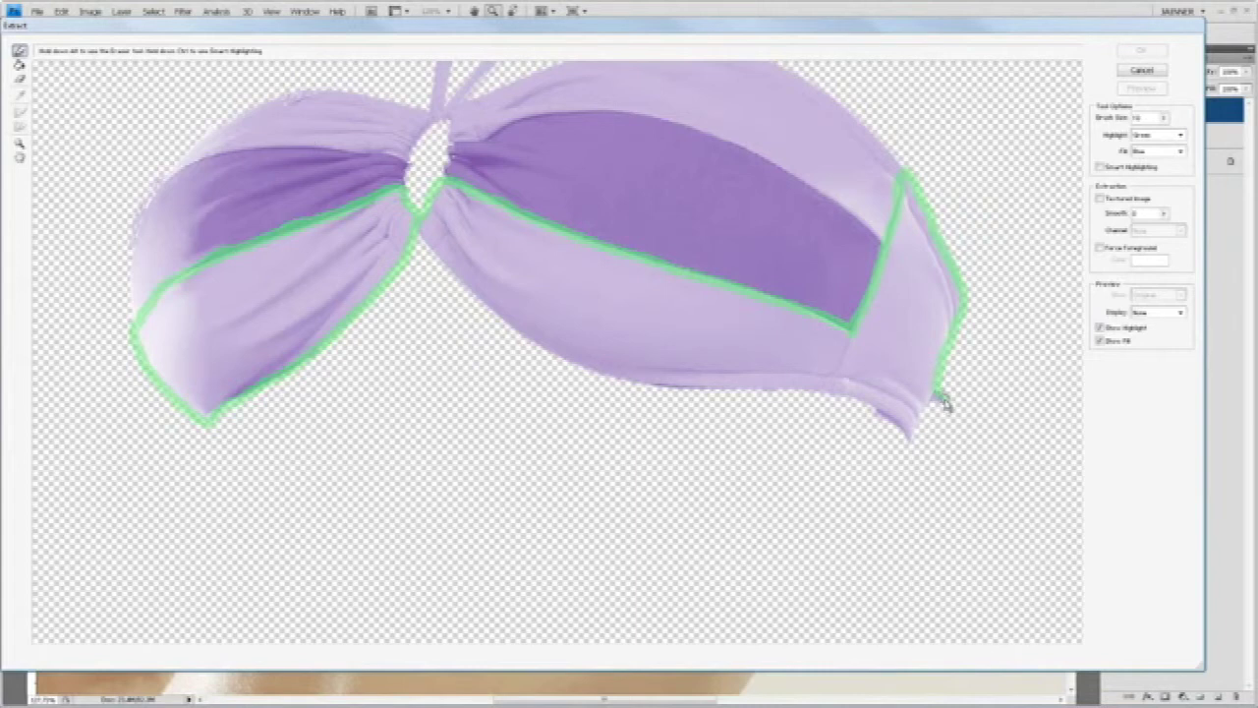
drag(930, 411, 909, 445)
mouse_move(847, 399)
mouse_down()
mouse_move(598, 377)
mouse_move(450, 282)
mouse_move(421, 232)
mouse_up()
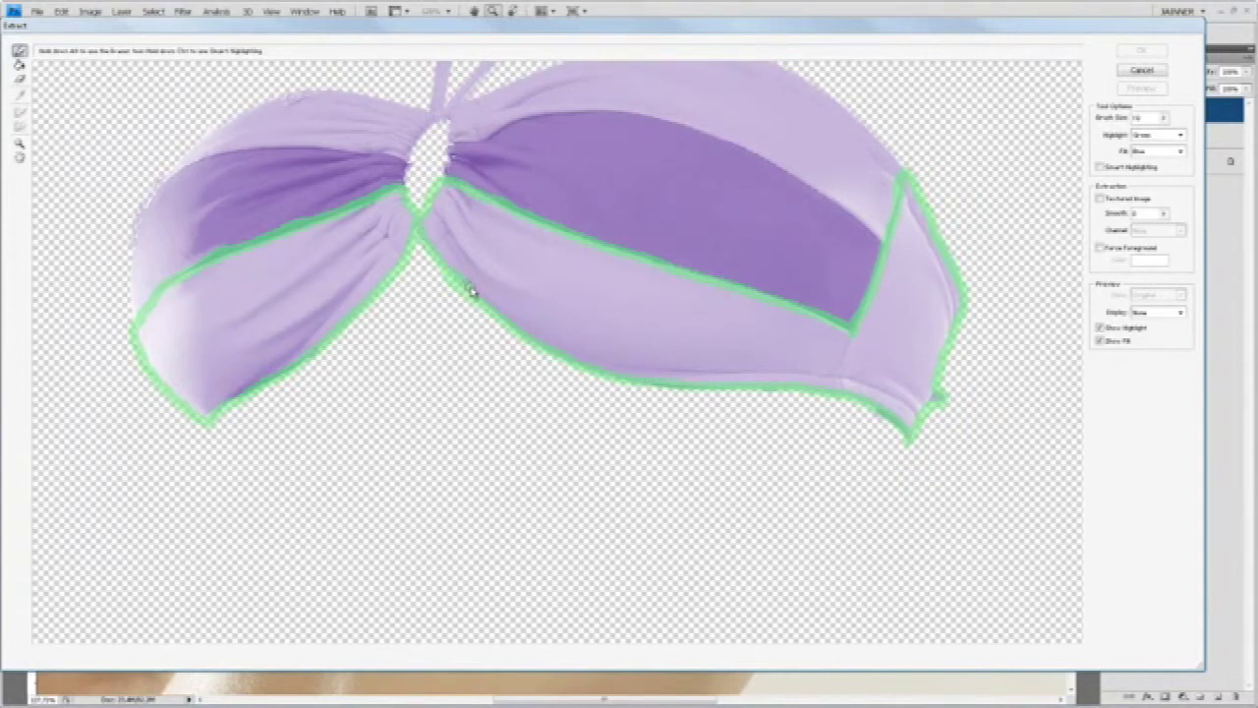
key(g)
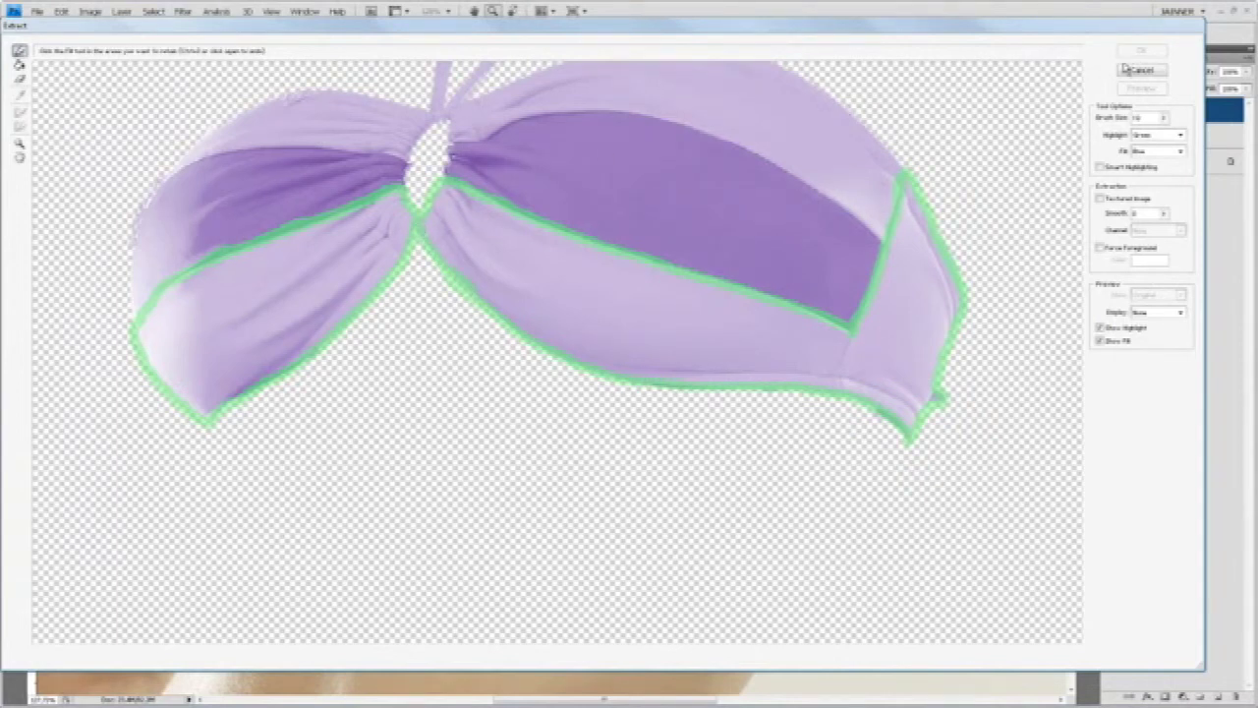
Fill both highlighted lower panels and apply the extraction to Background copy 2
click(19, 63)
click(258, 281)
click(554, 267)
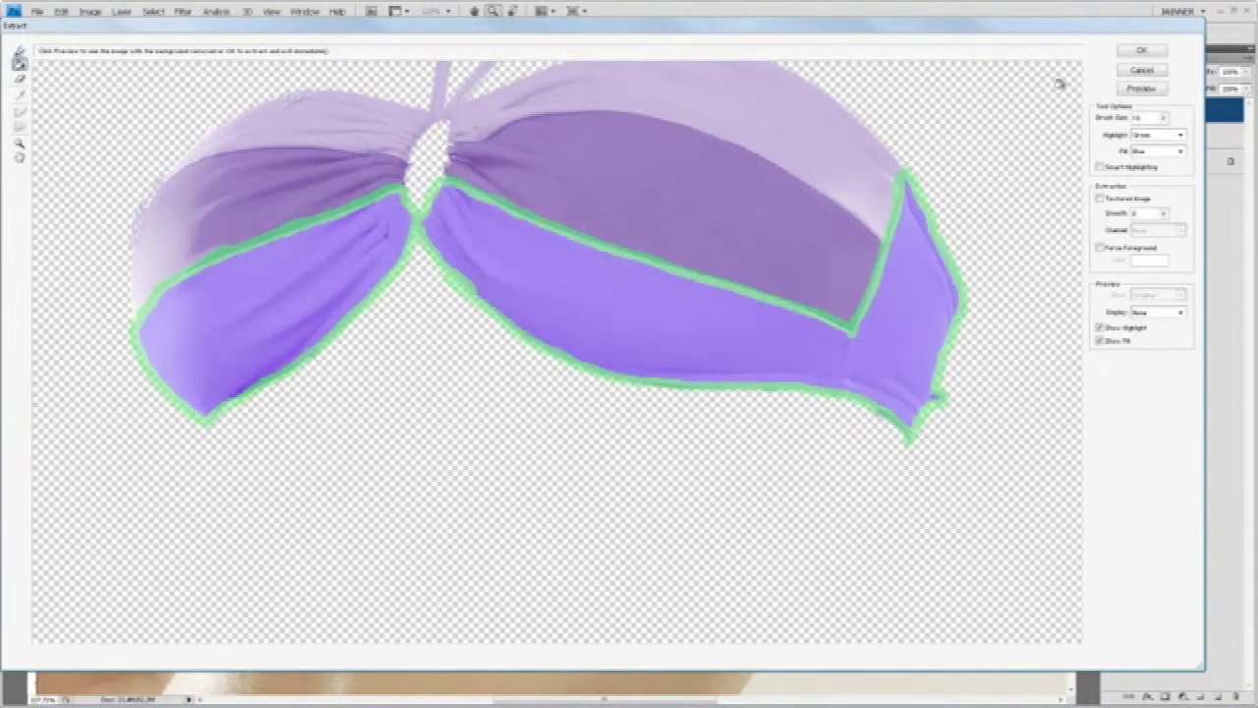
click(1141, 50)
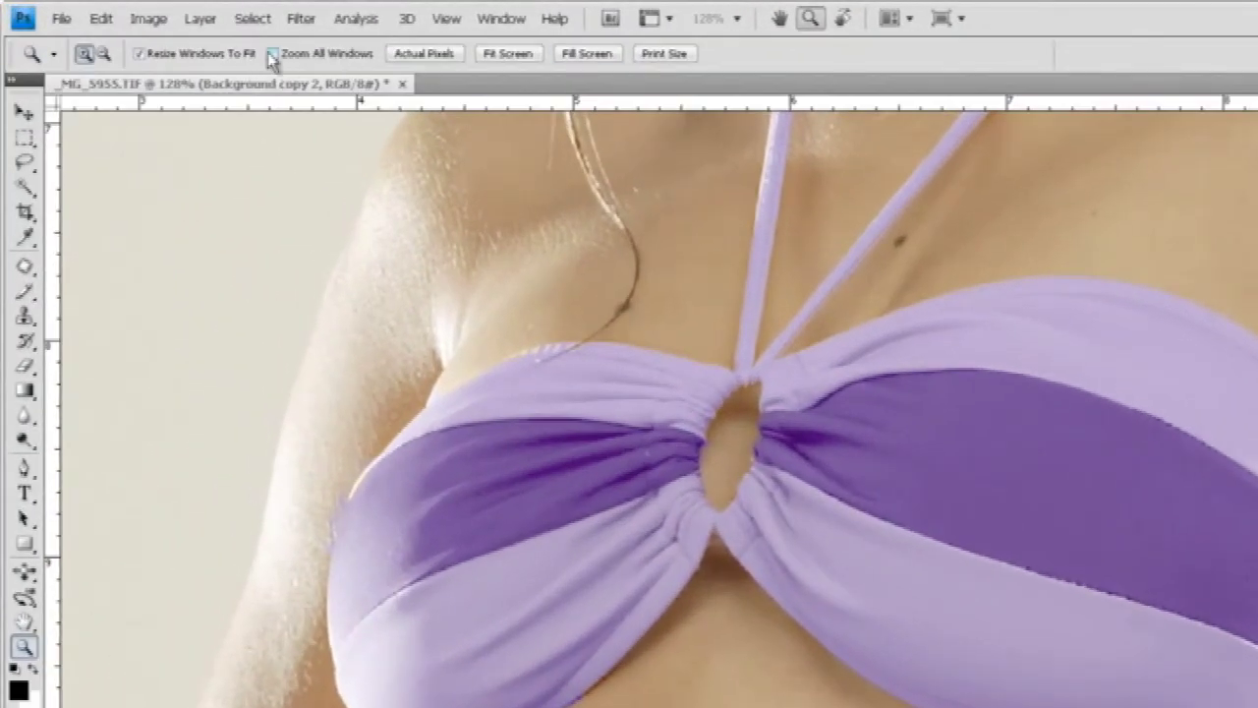
Open the Hue/Saturation dialog from the Image > Adjustments menu for Background copy 2
click(200, 19)
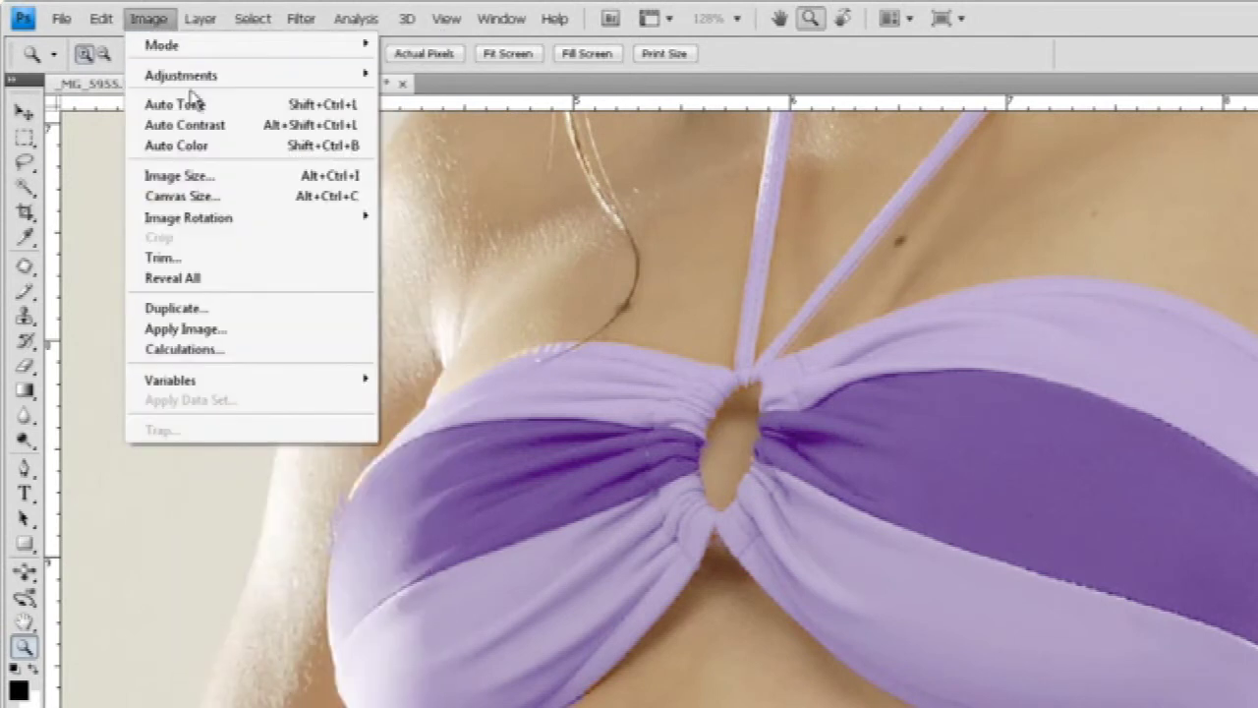
mouse_move(181, 75)
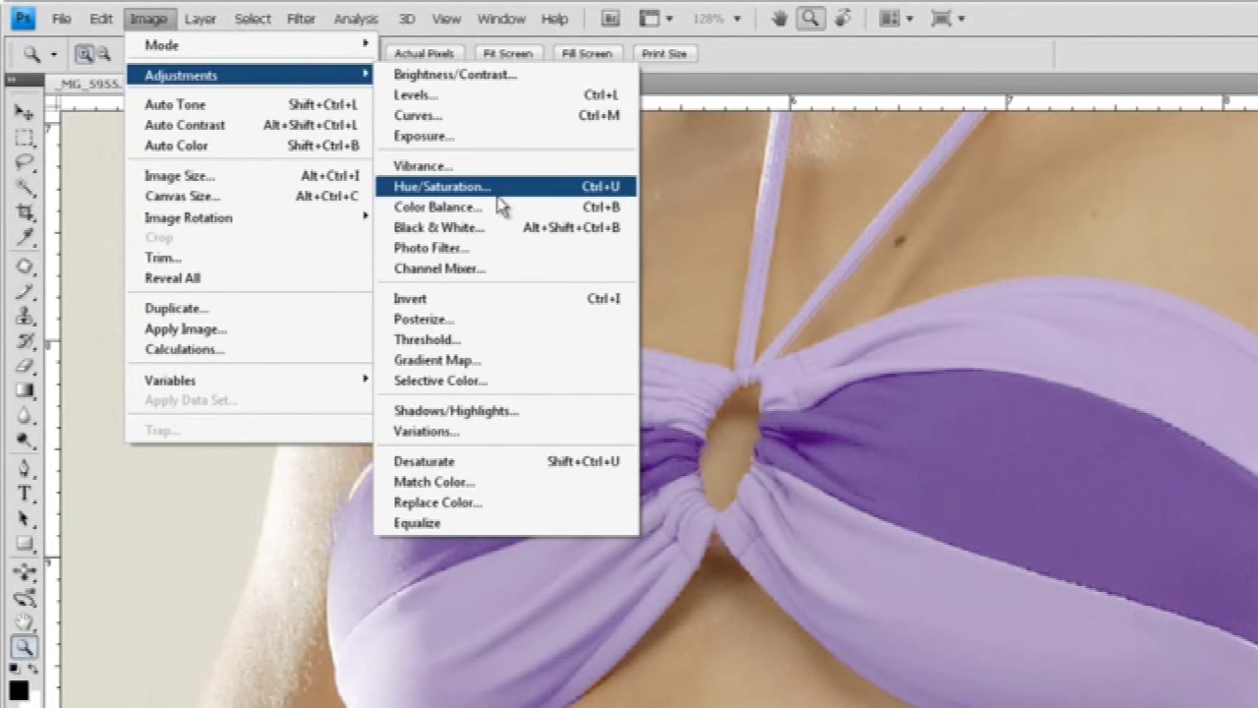
click(503, 193)
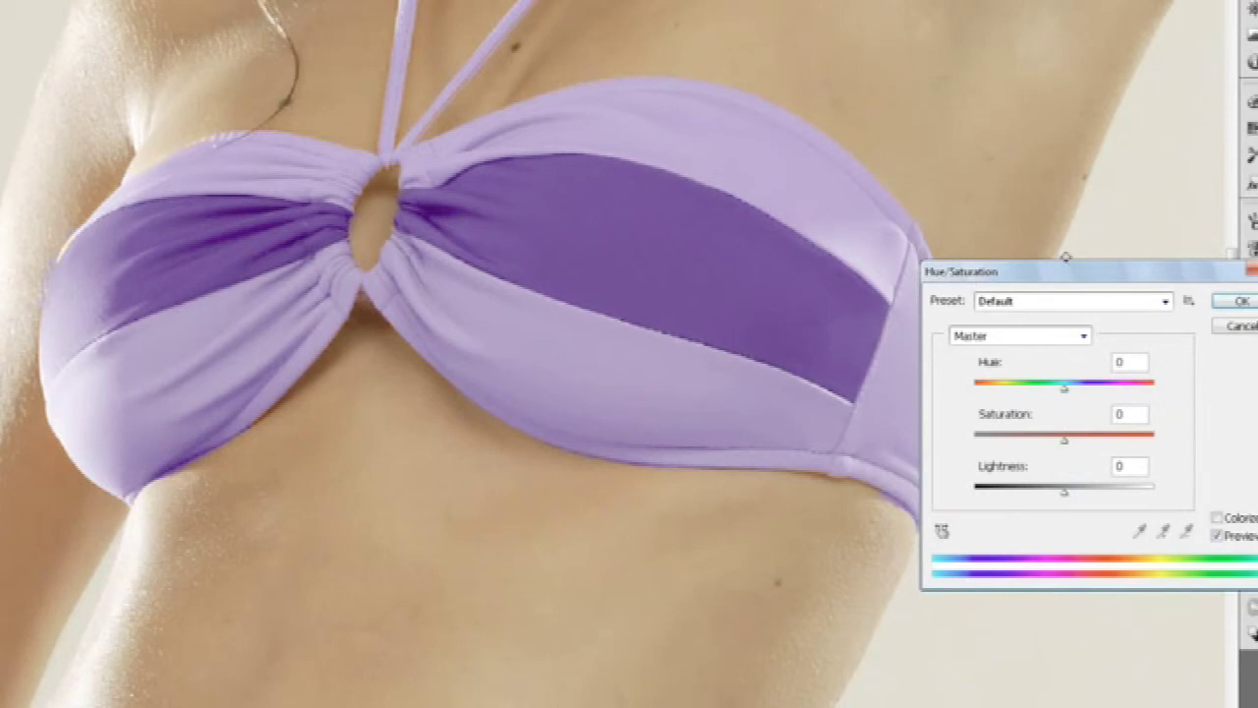
Turn on Colorize and rough in the lower panels' hue, saturation and lightness
drag(1066, 257, 1133, 312)
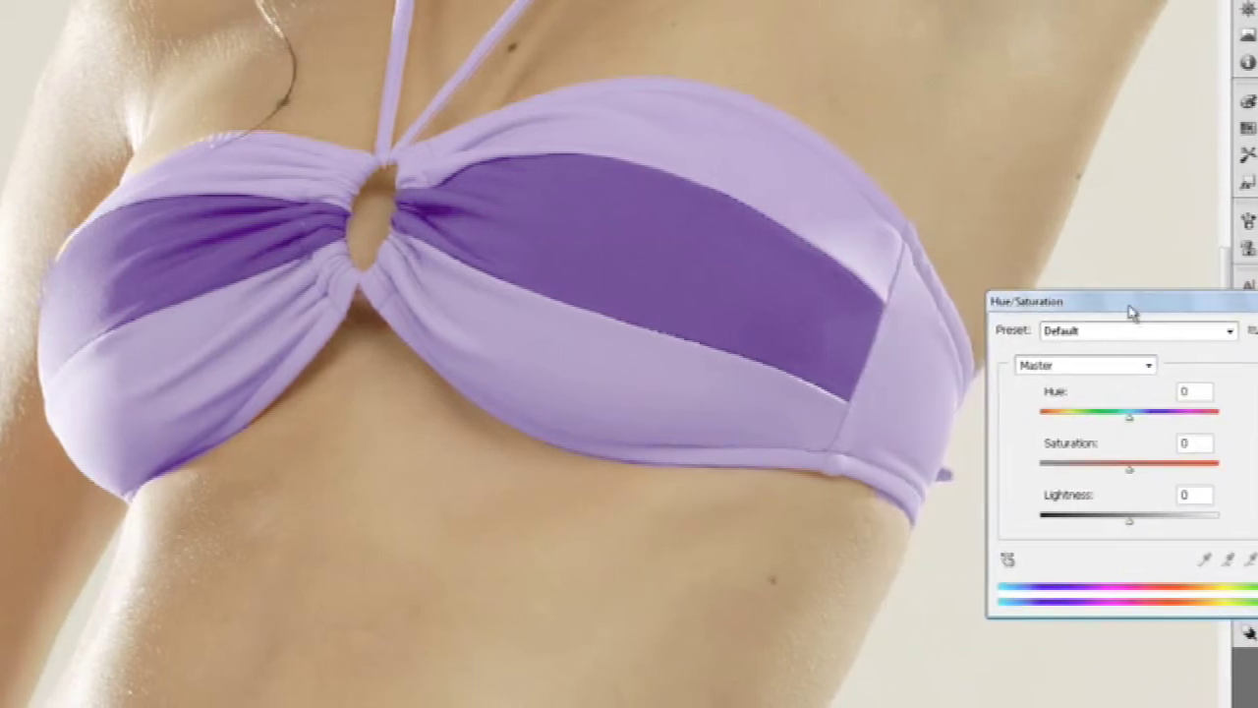
click(1170, 514)
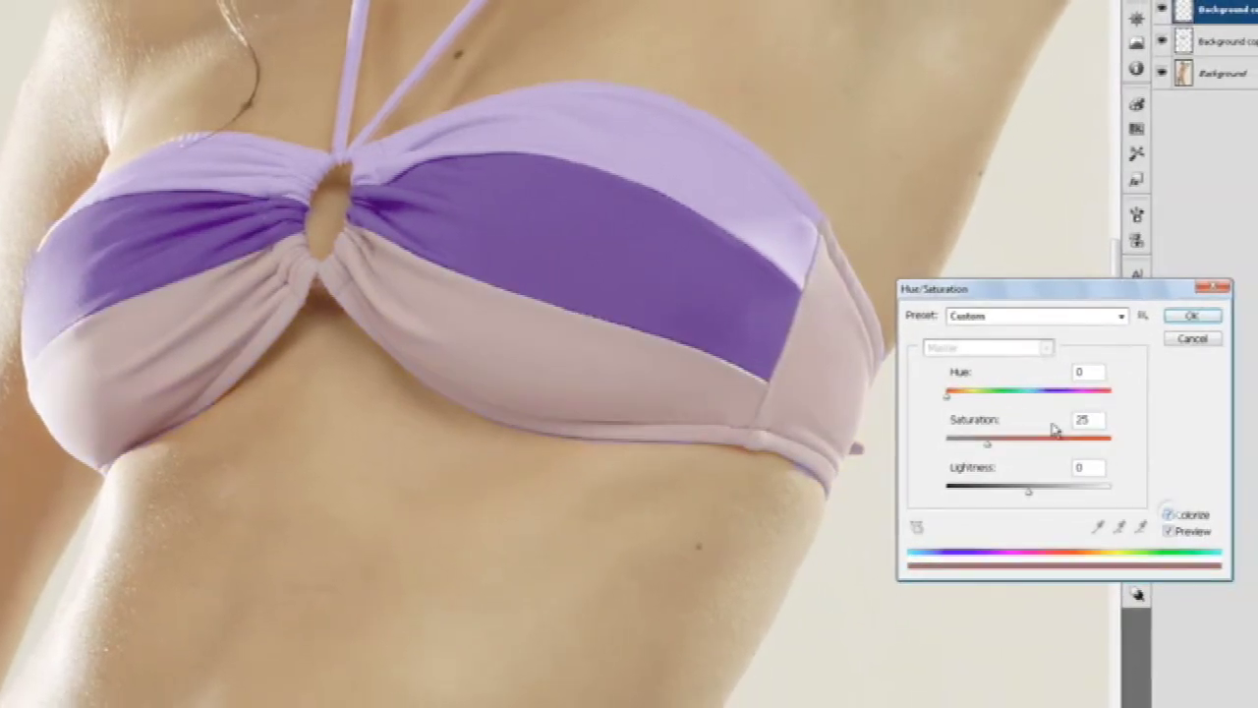
click(949, 396)
drag(984, 403, 1085, 397)
drag(988, 444, 1025, 445)
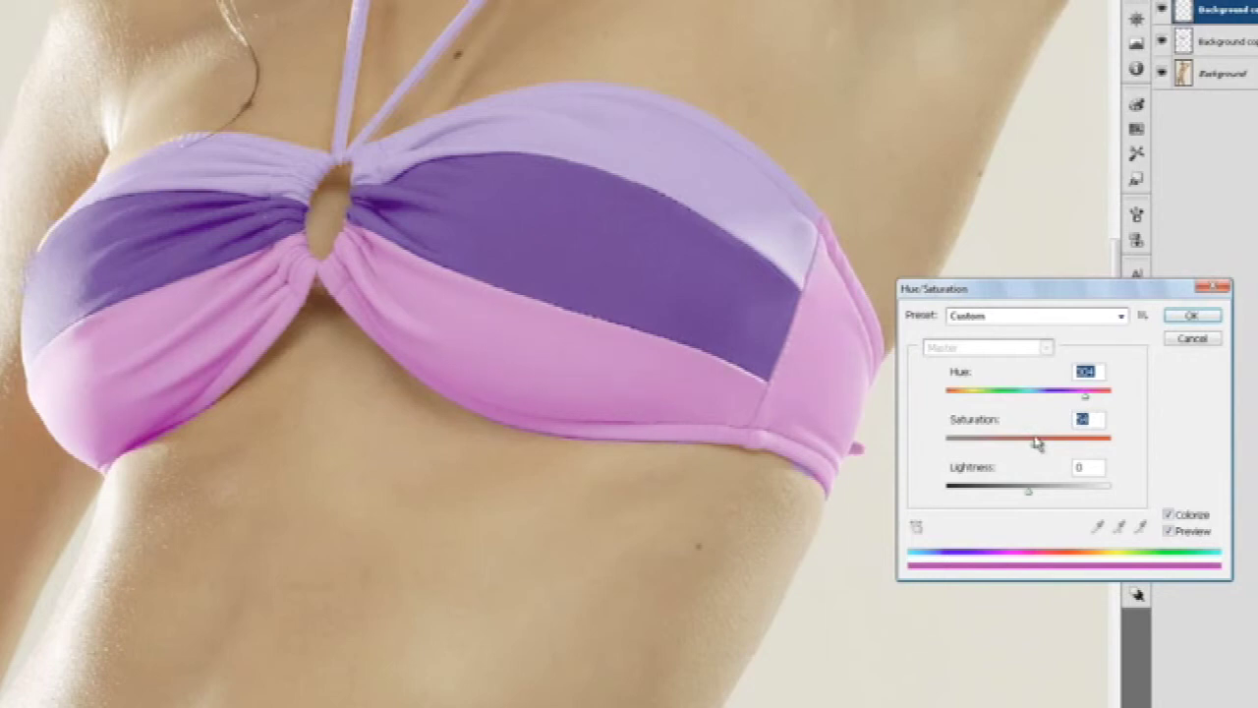
drag(1038, 444, 1036, 441)
drag(1031, 496, 1016, 497)
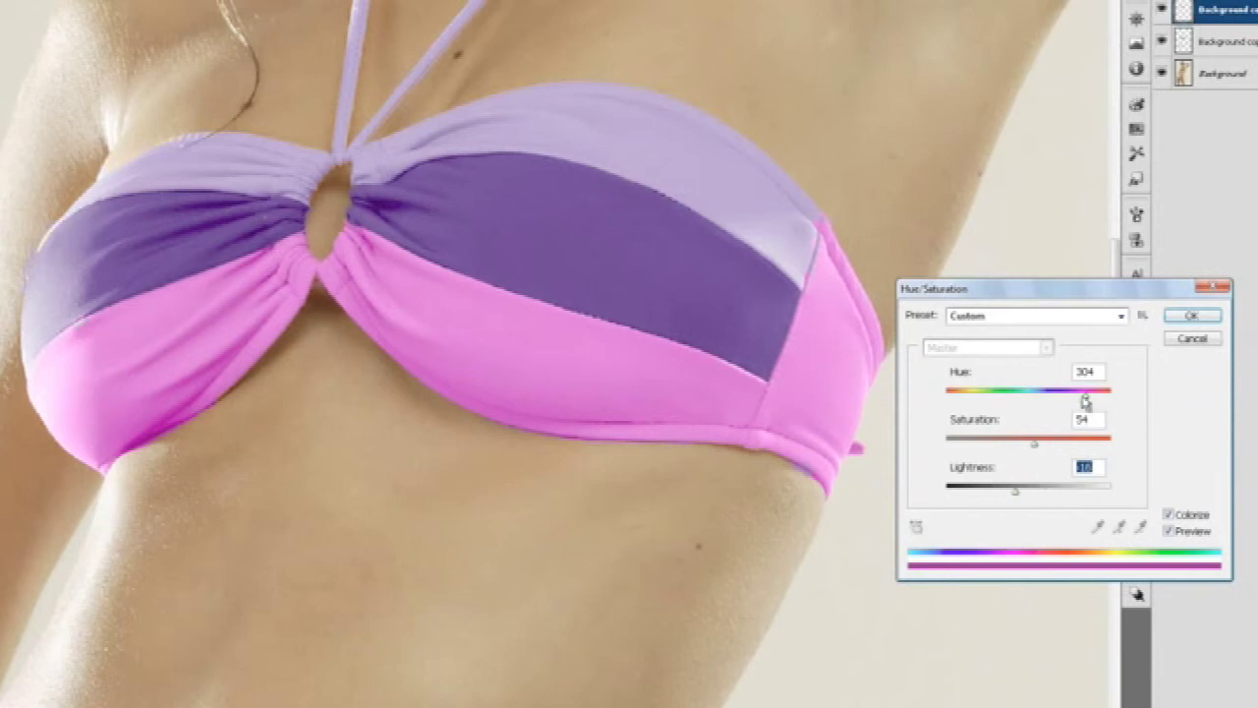
Fine-tune the panels to Hue 286, Saturation 52, Lightness -15 and apply the colorize
drag(1033, 443, 1017, 445)
drag(1084, 395, 1080, 402)
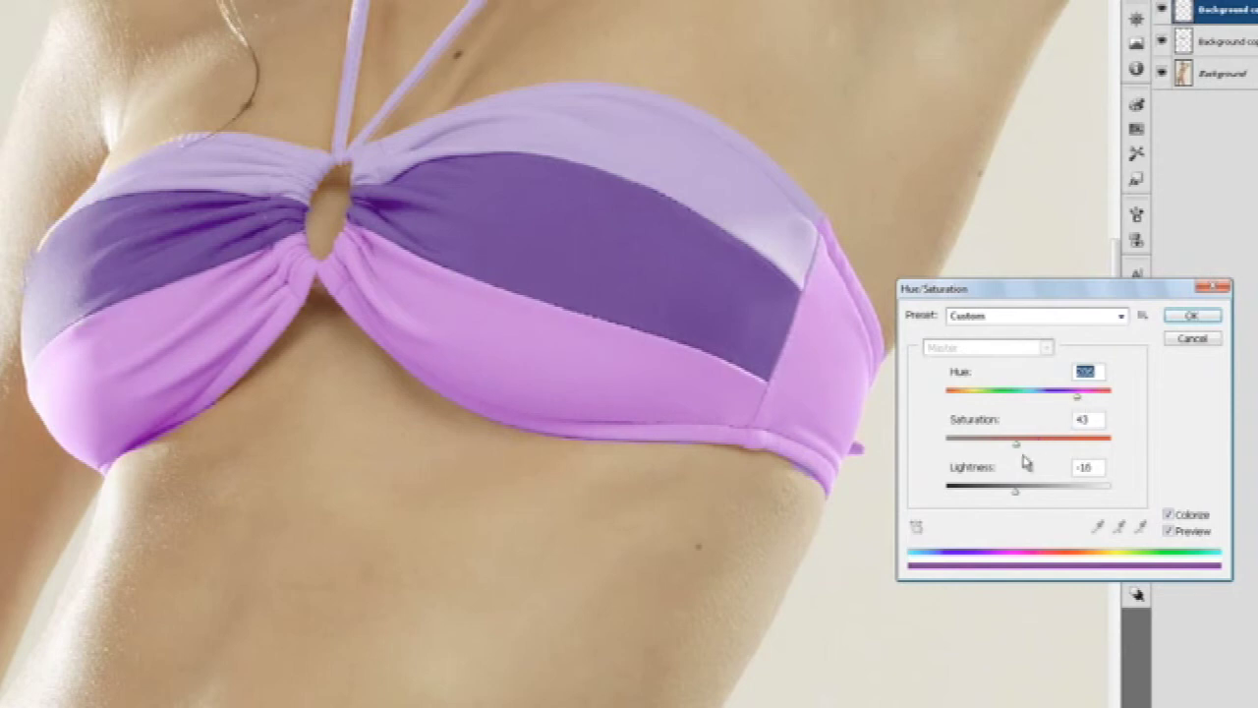
drag(1017, 443, 1034, 448)
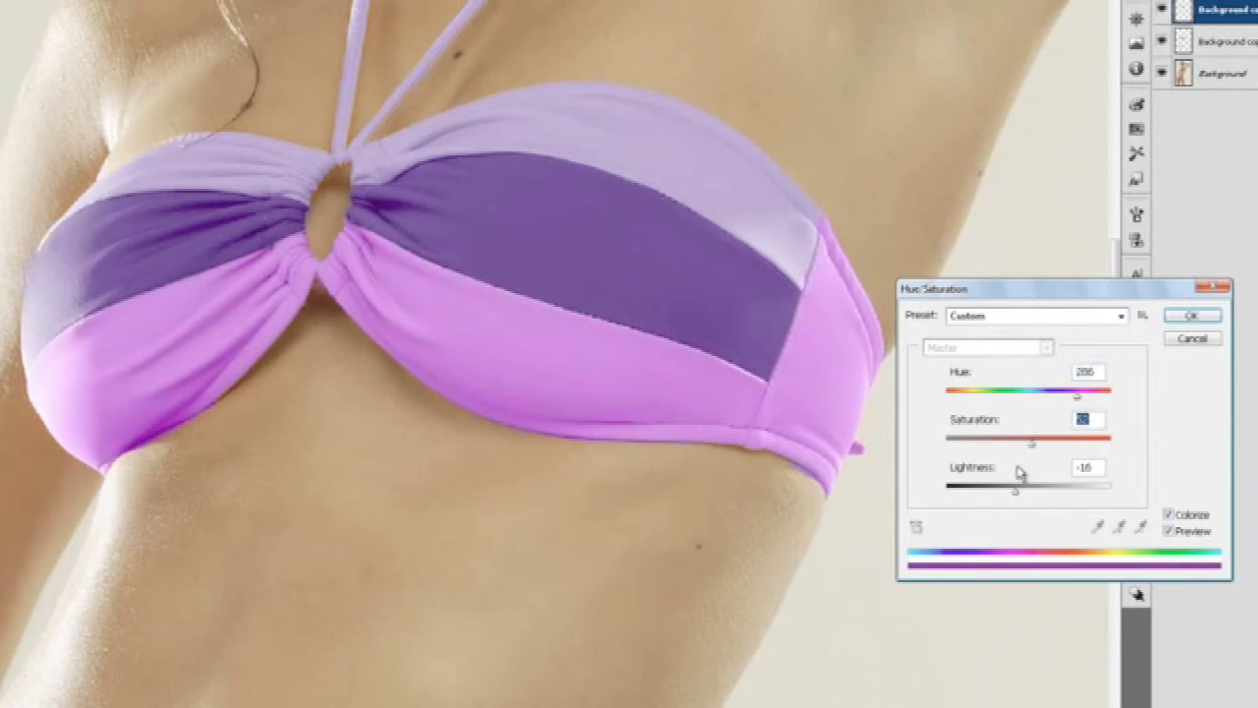
mouse_move(1019, 495)
mouse_down()
mouse_move(1042, 494)
mouse_move(1020, 490)
mouse_up()
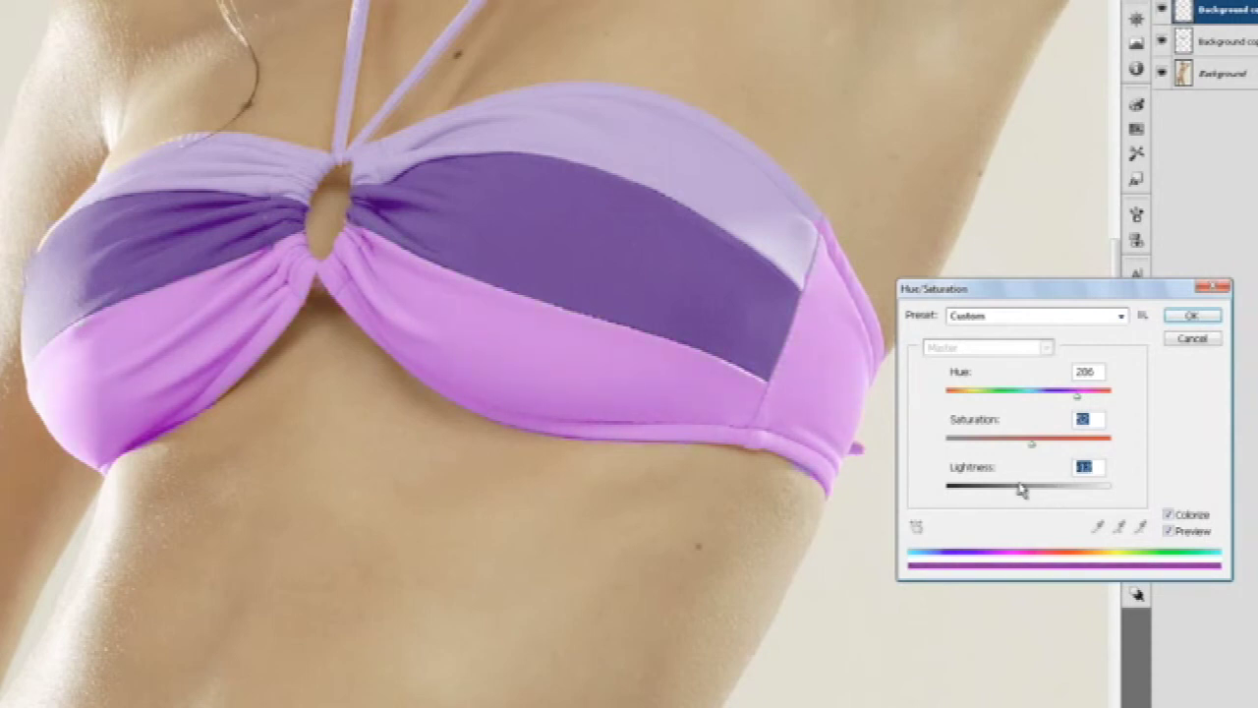
click(1191, 315)
right_click(596, 344)
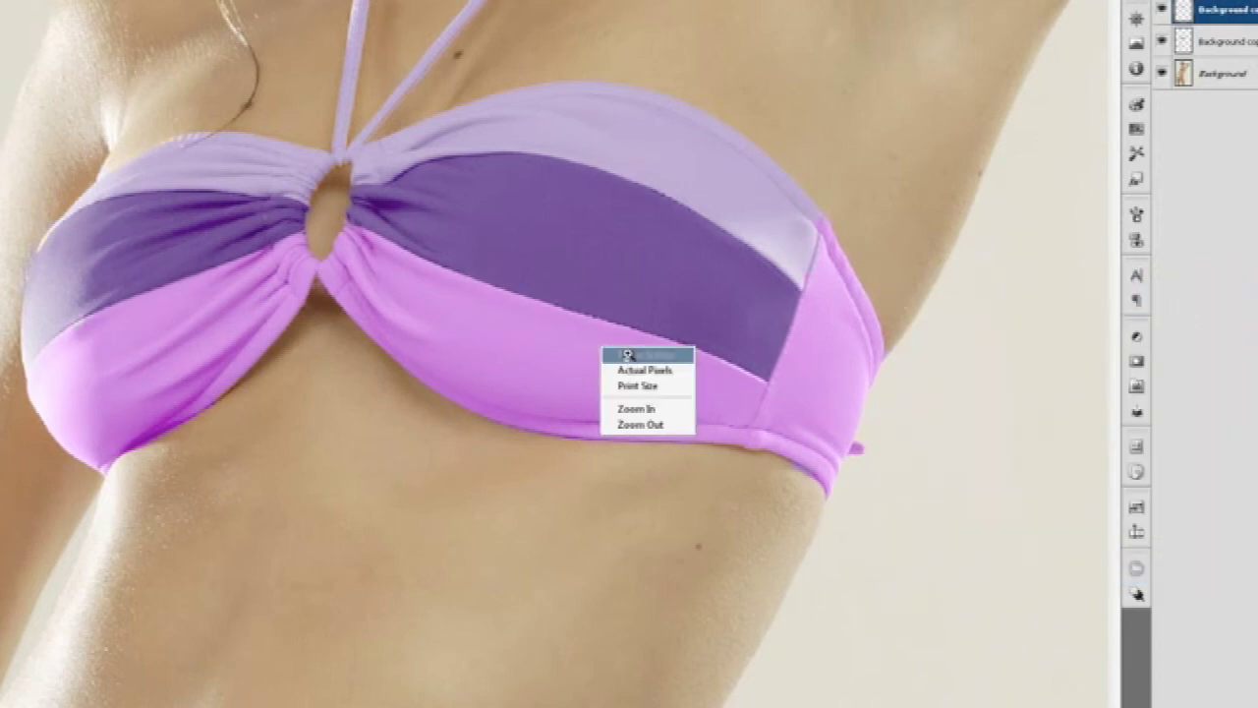
click(617, 355)
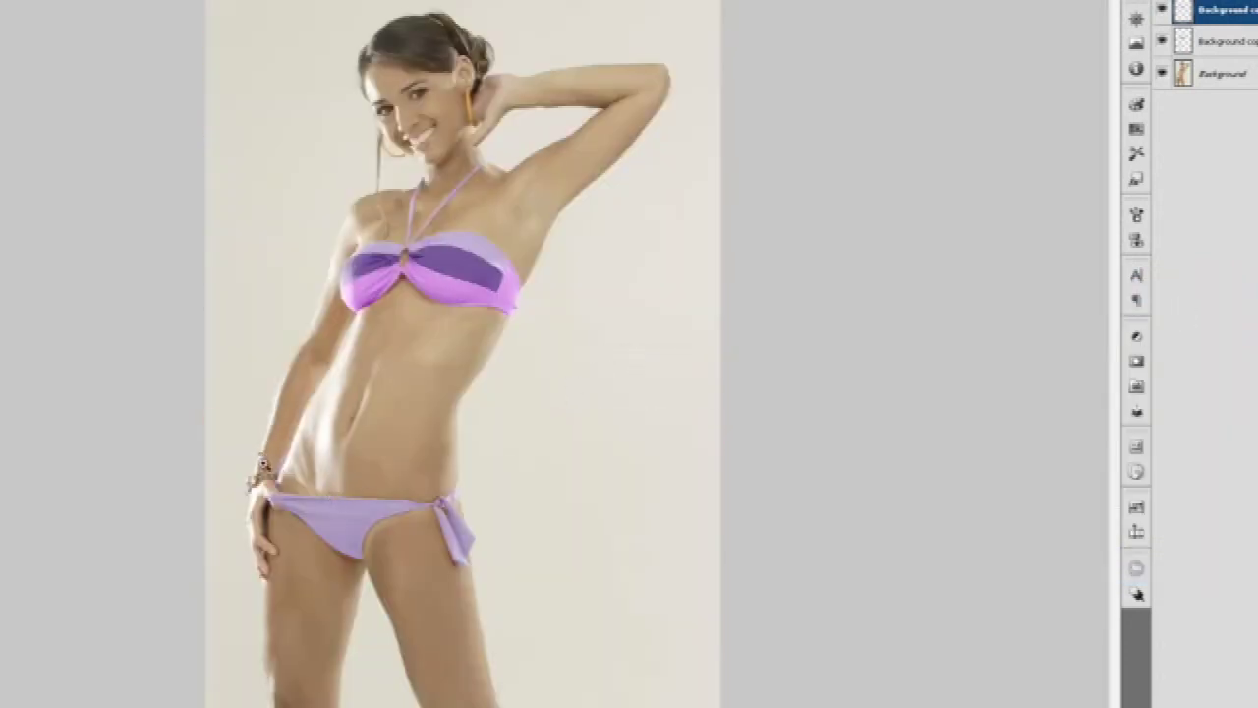
drag(328, 452, 533, 609)
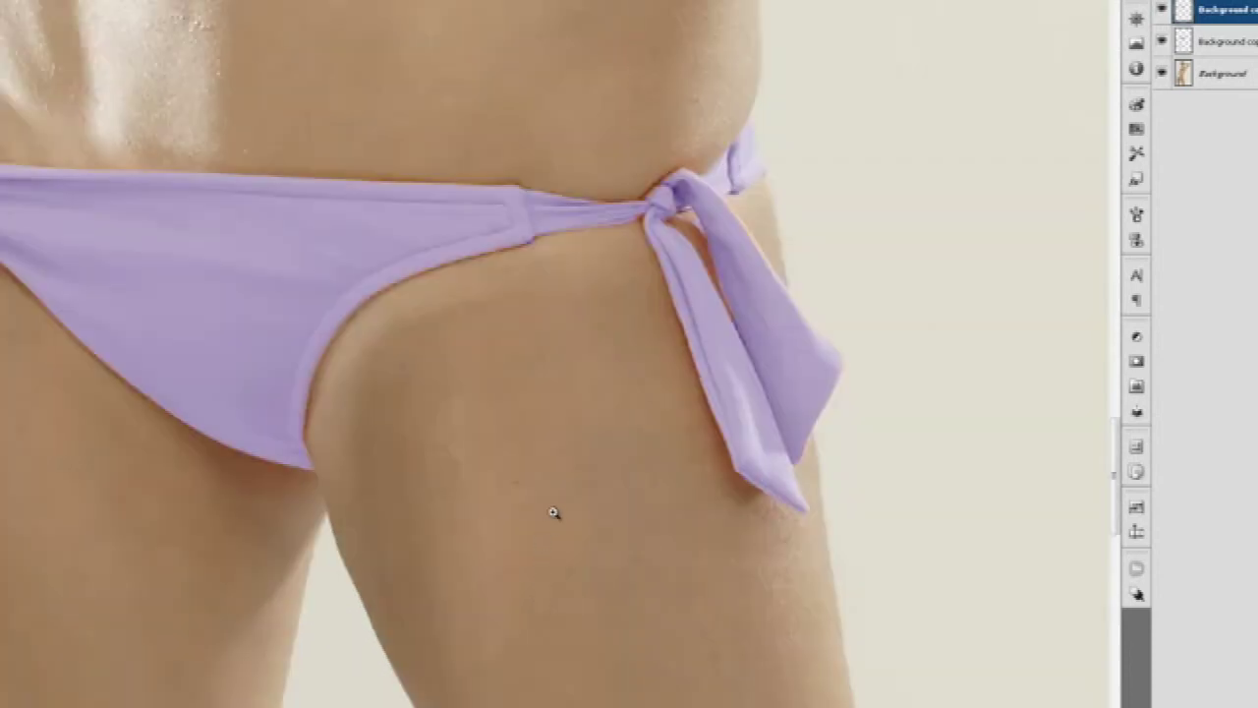
right_click(596, 400)
click(620, 401)
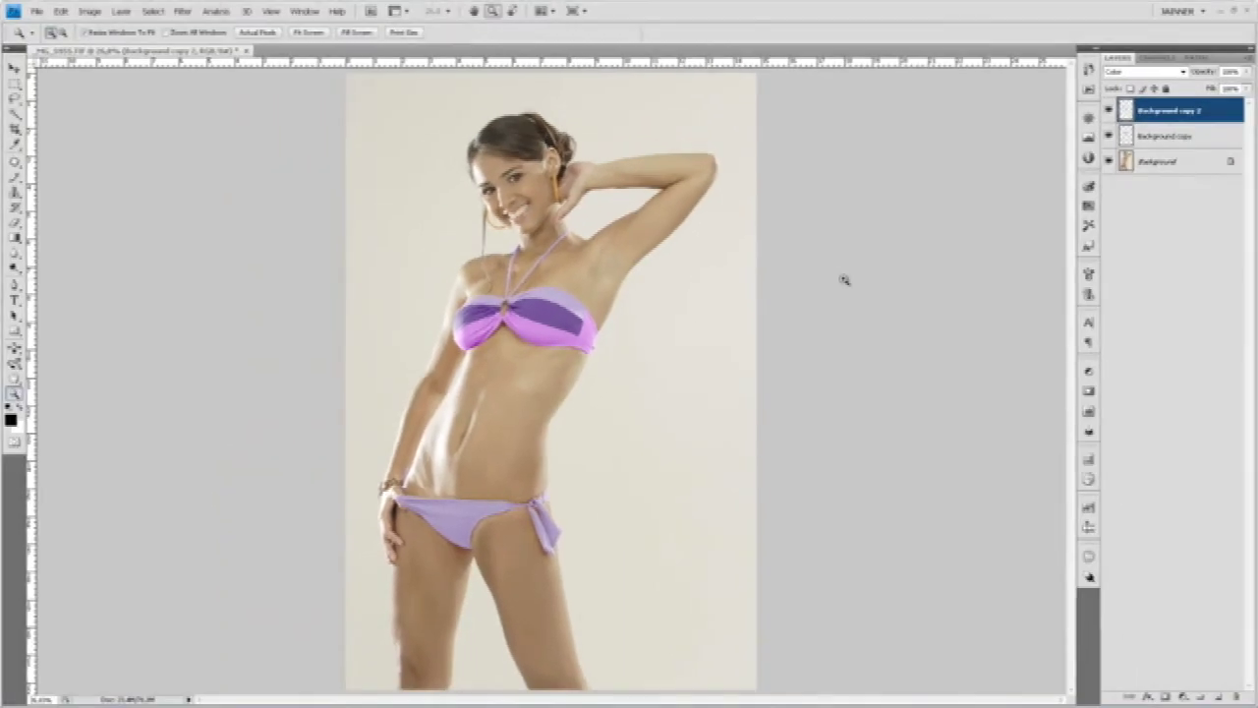
drag(332, 124, 653, 523)
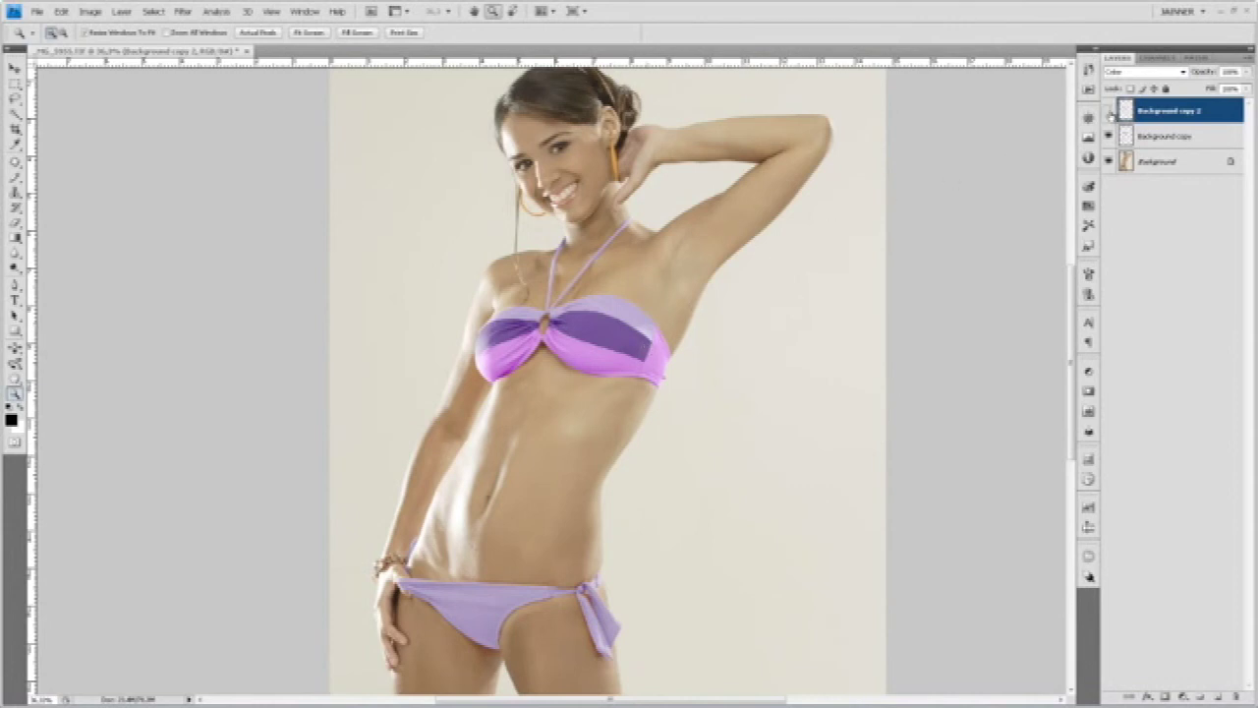
click(1110, 111)
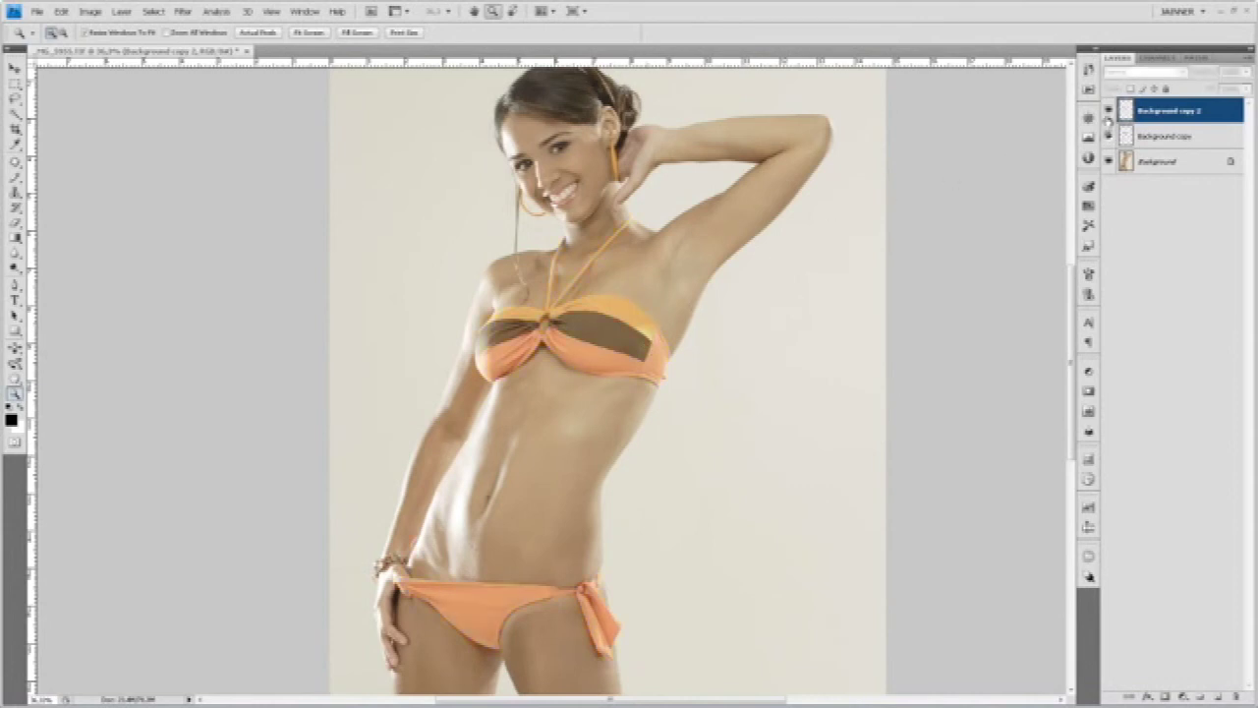
click(1109, 112)
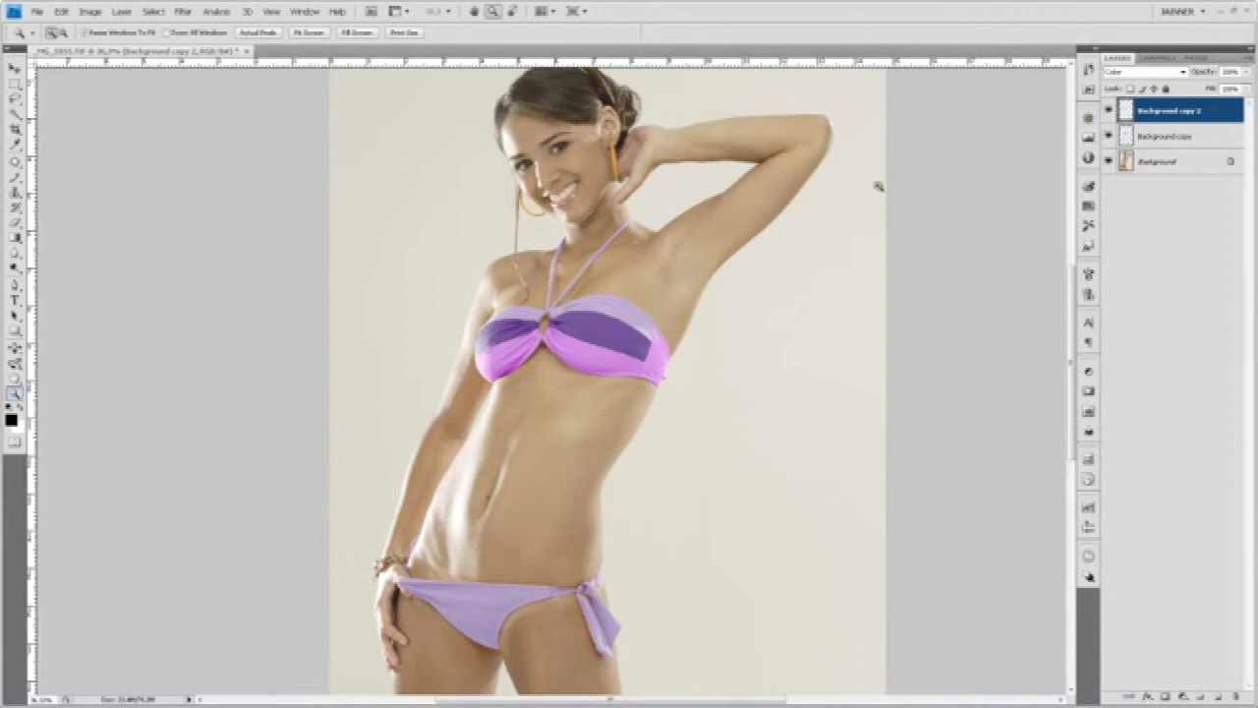